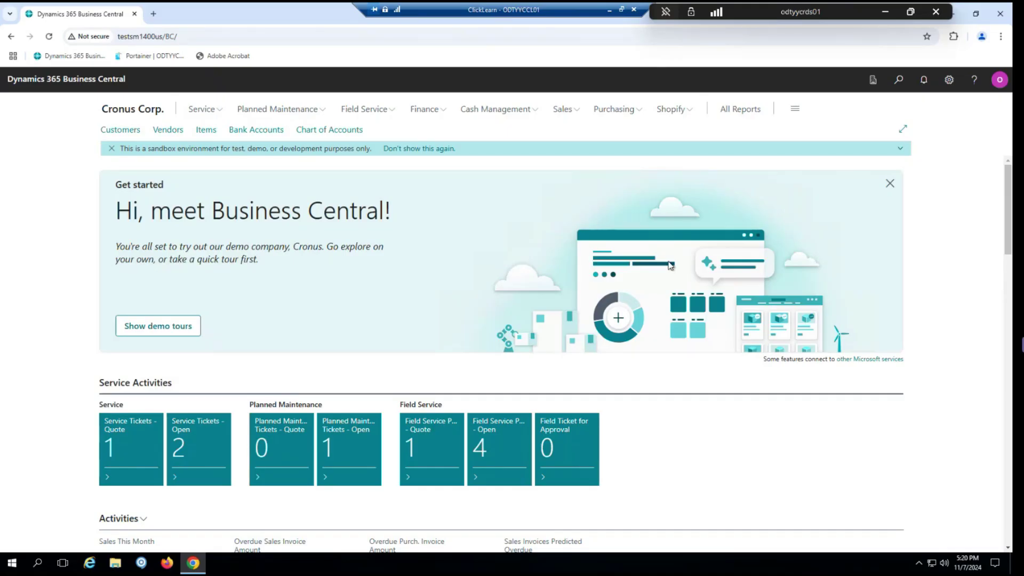
Dismiss the Get started banner and verify Field Ticket Active, approval and FT-TIX numbering in Service Management Setup.
left_click(890, 183)
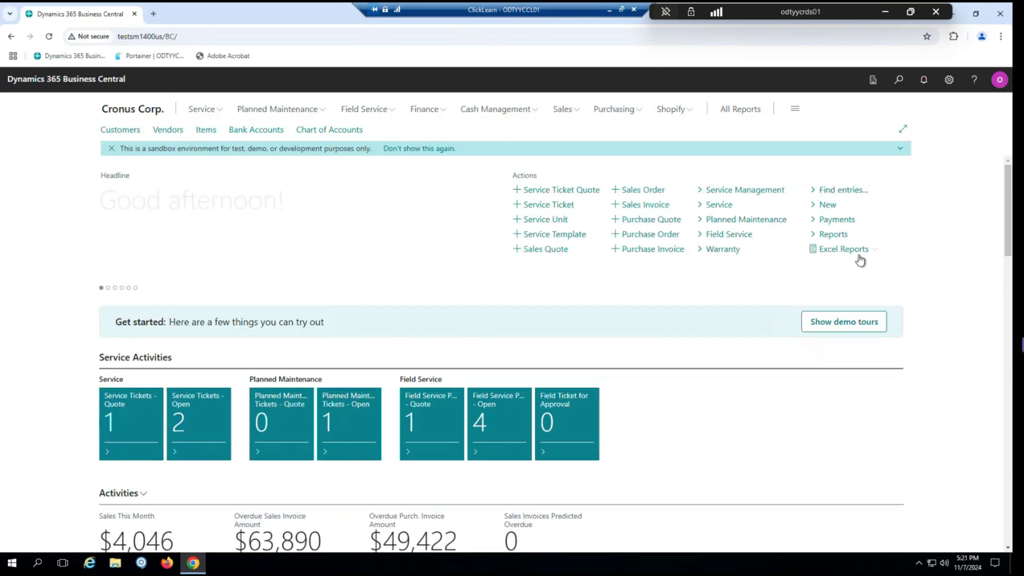
left_click(754, 191)
left_click(735, 209)
scroll(492, 293, "down", 7)
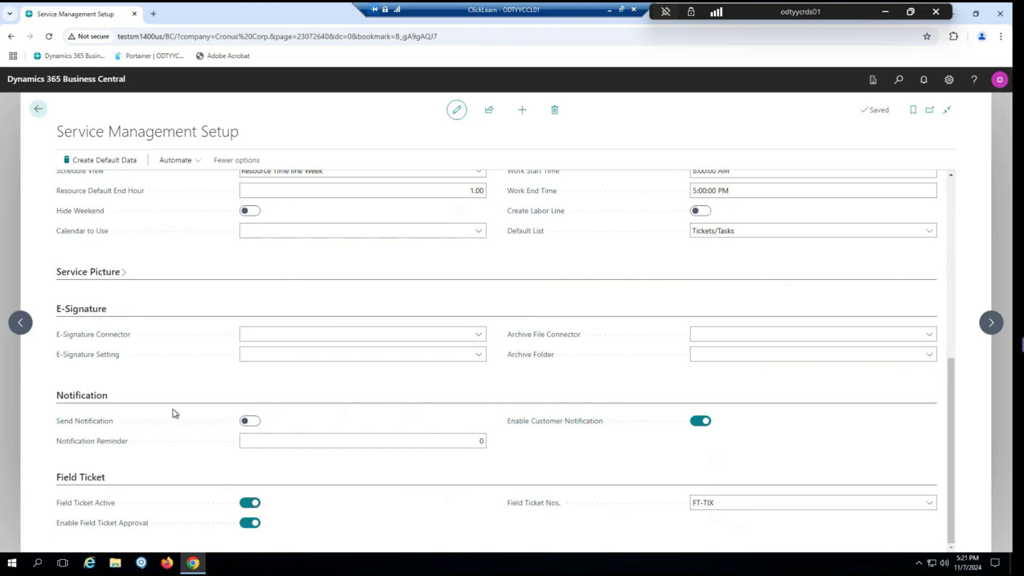
left_click(38, 113)
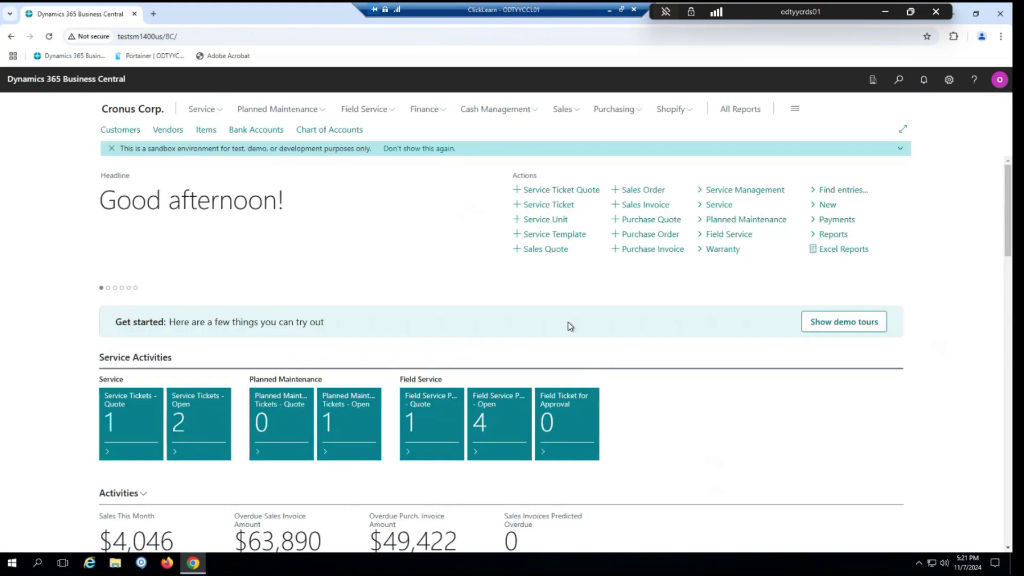
left_click(898, 80)
type("res")
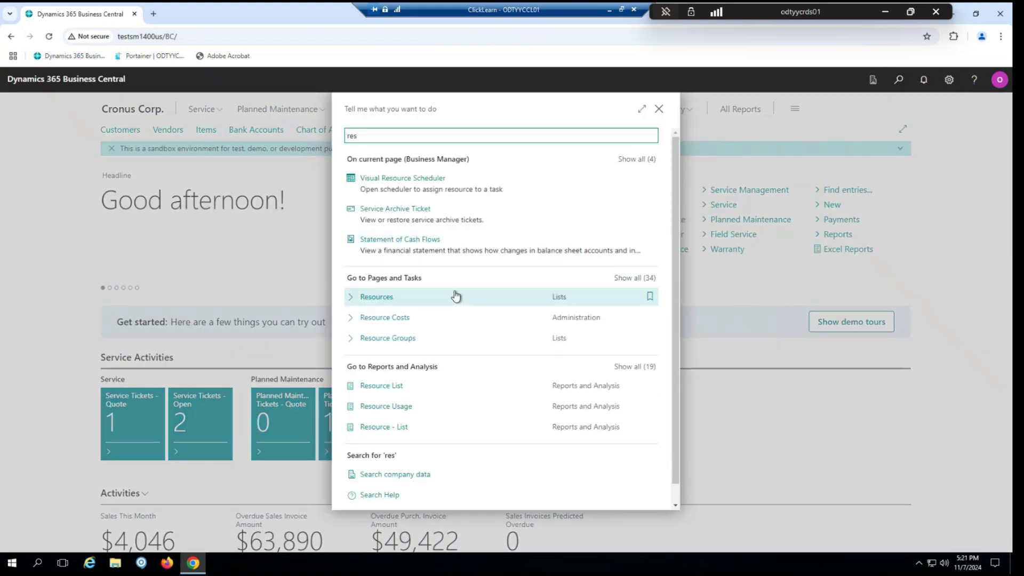
left_click(455, 294)
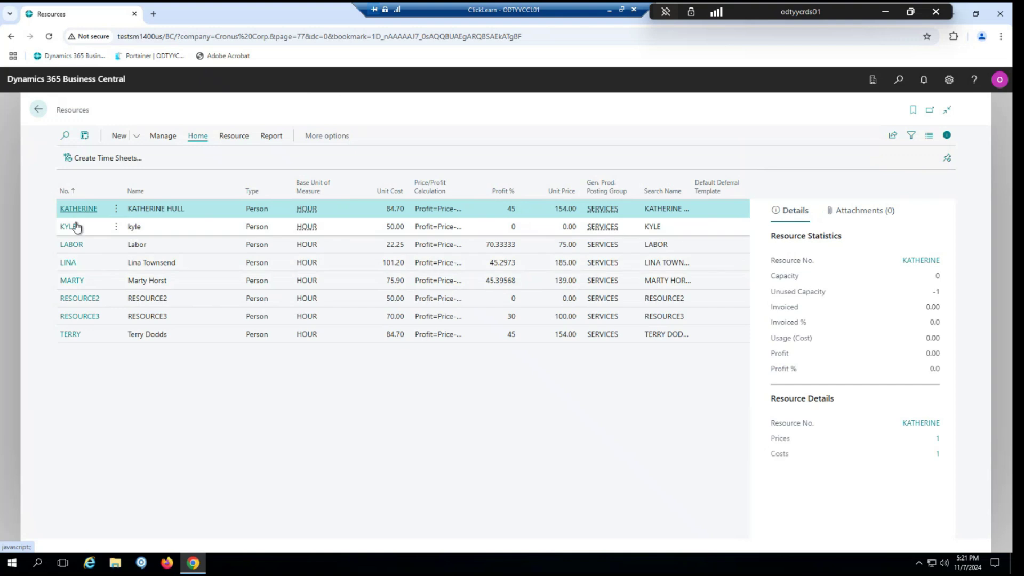
left_click(73, 226)
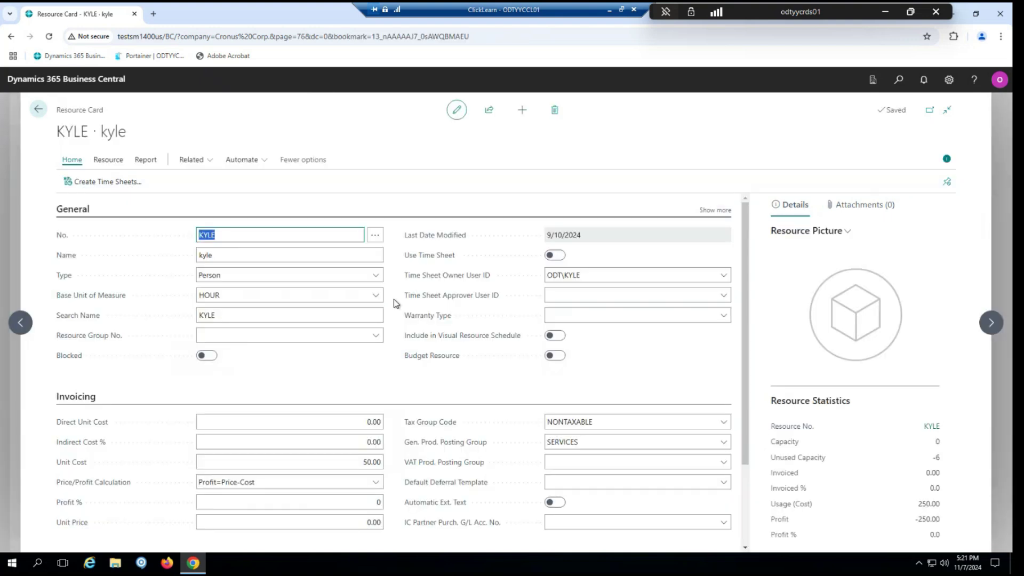
scroll(392, 312, "down", 2)
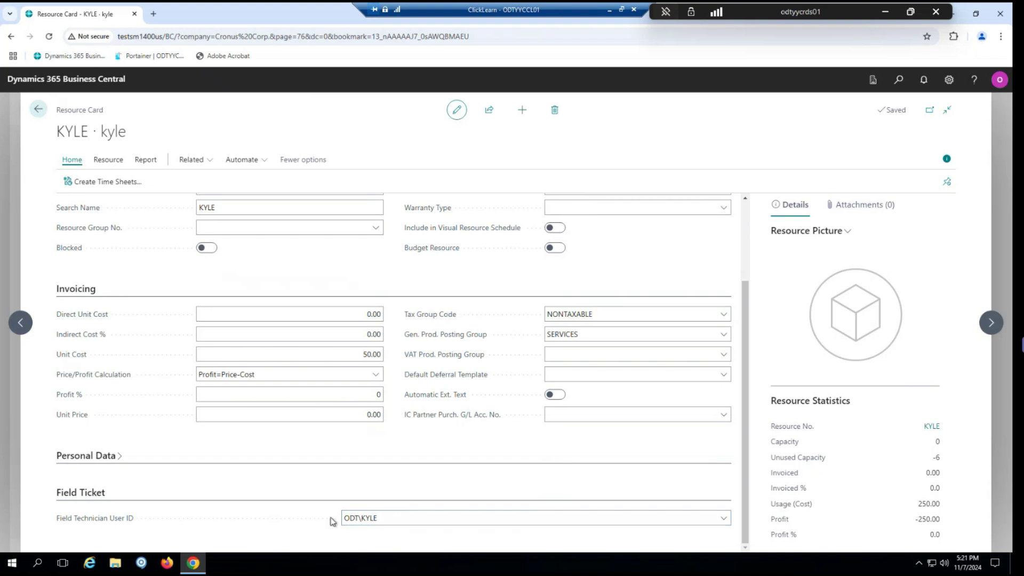
left_click(38, 110)
left_click(40, 106)
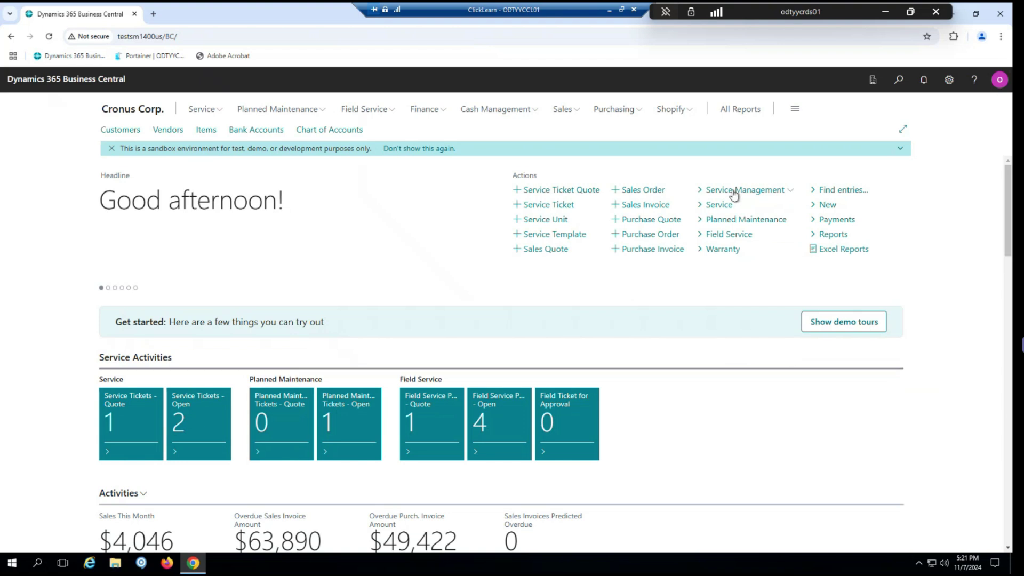
left_click(733, 193)
left_click(709, 309)
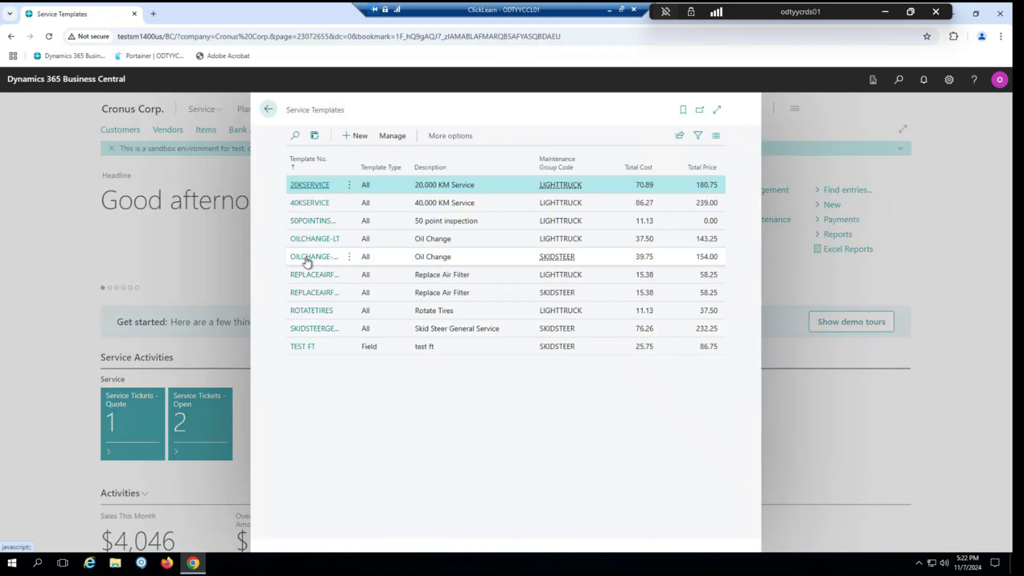
left_click(308, 258)
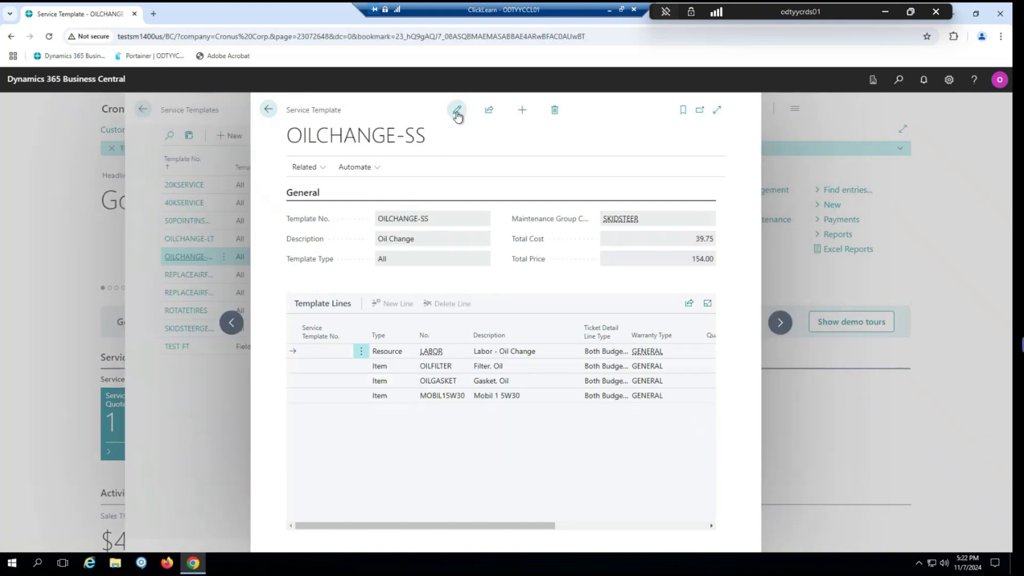
left_click(457, 114)
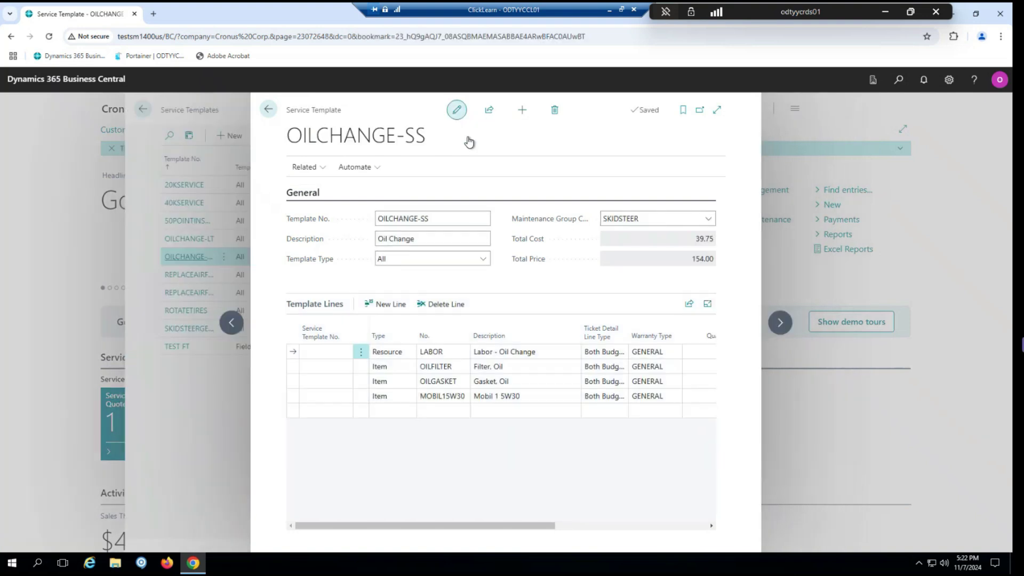
left_click(483, 260)
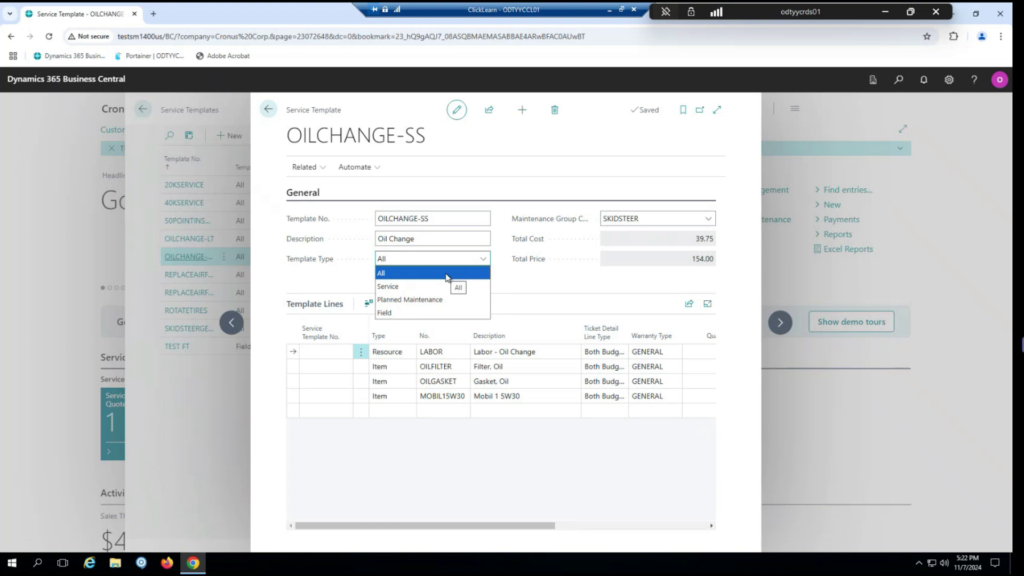
left_click(505, 281)
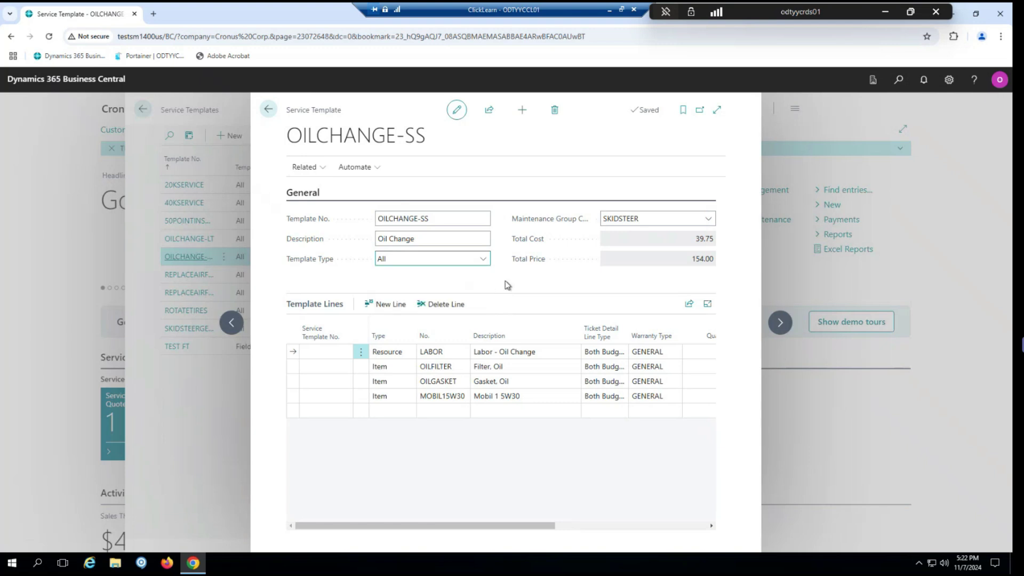
left_click(504, 281)
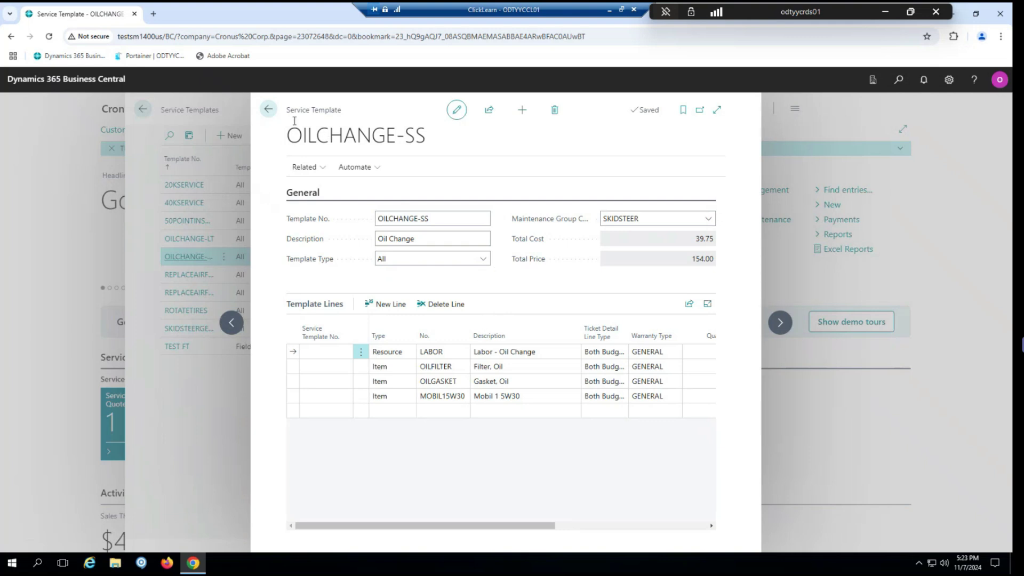
left_click(268, 110)
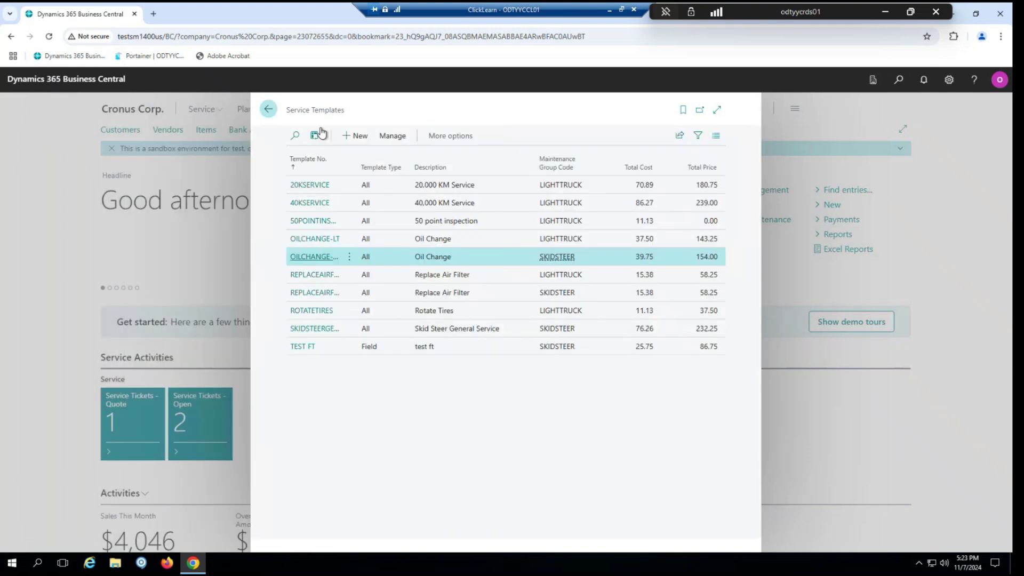
left_click(268, 109)
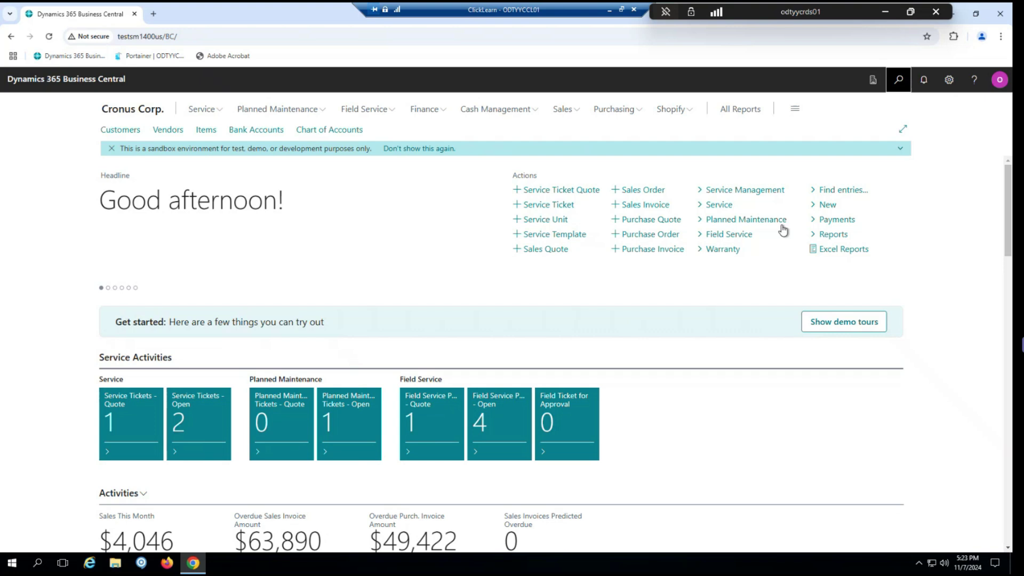
key("alt+q")
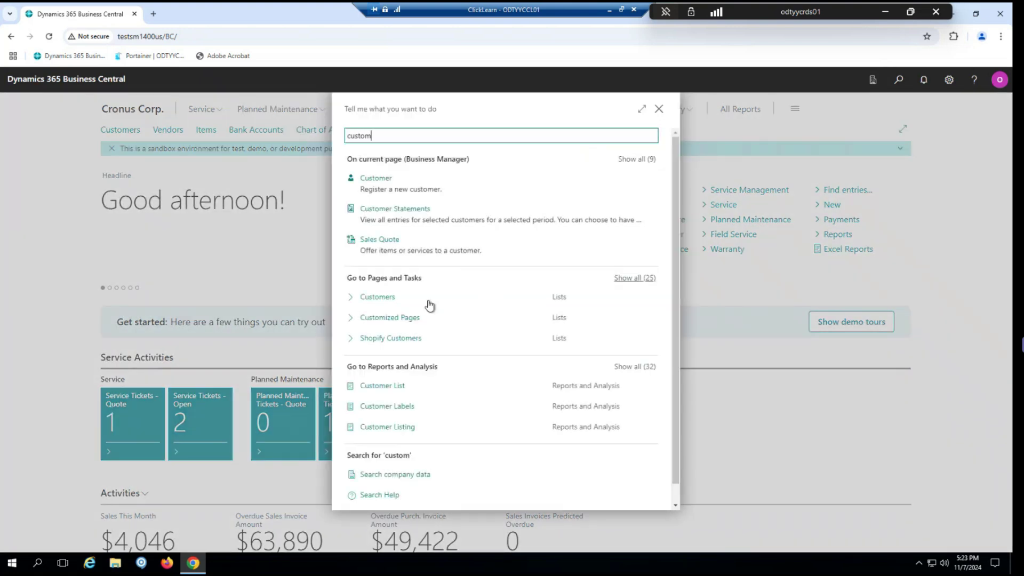
left_click(429, 302)
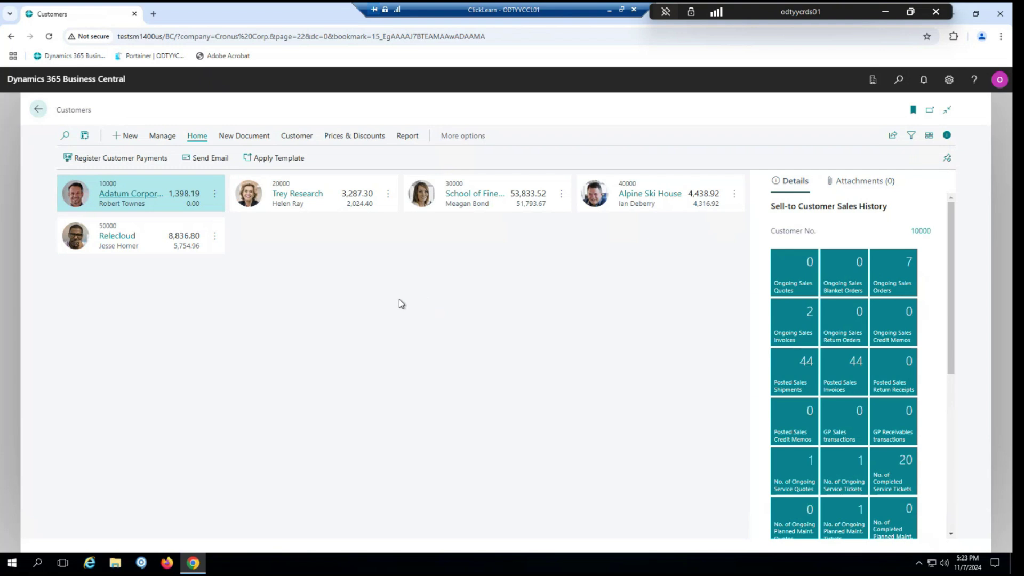
left_click(632, 197)
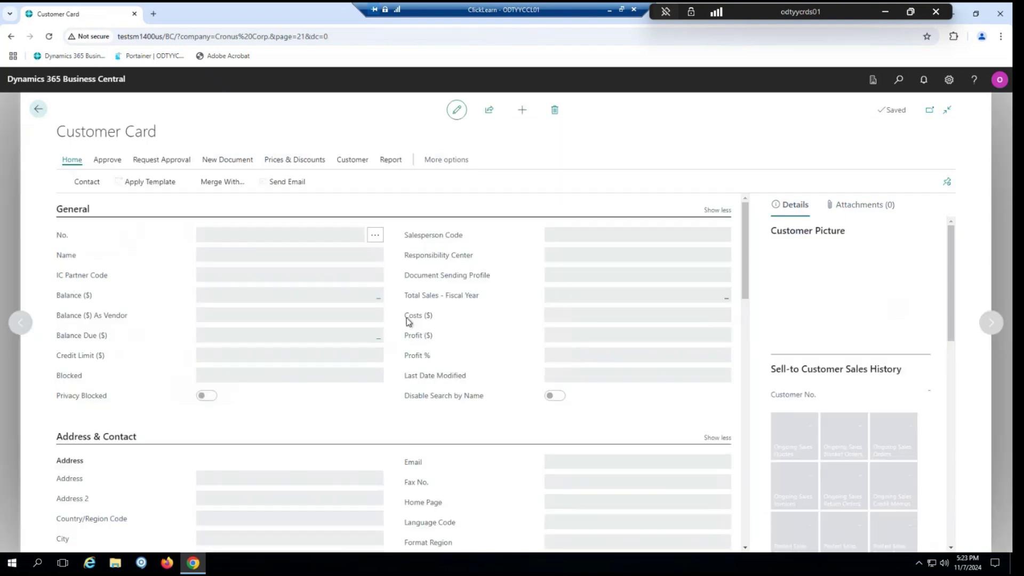
scroll(398, 337, "down", 15)
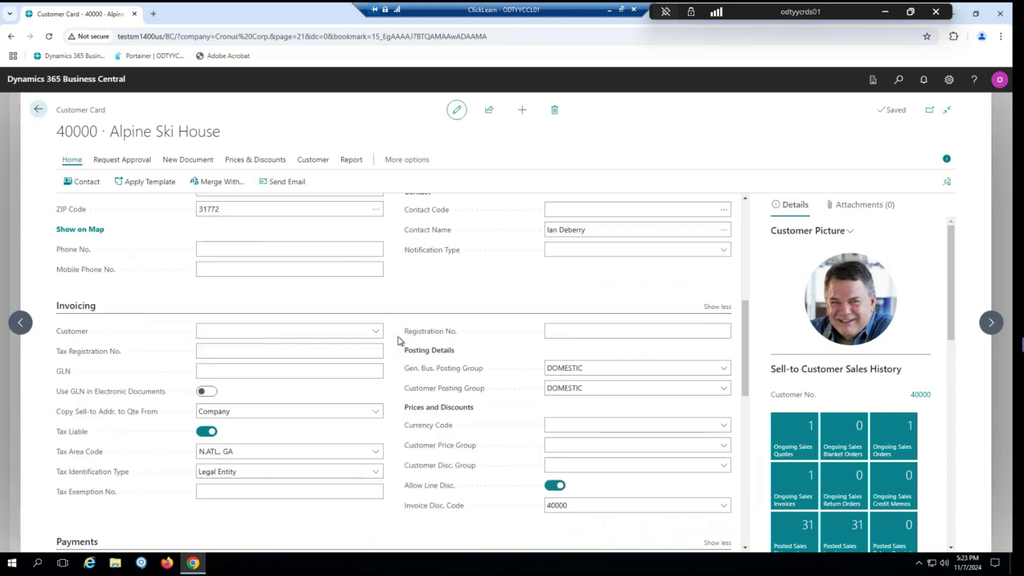
scroll(394, 373, "down", 1)
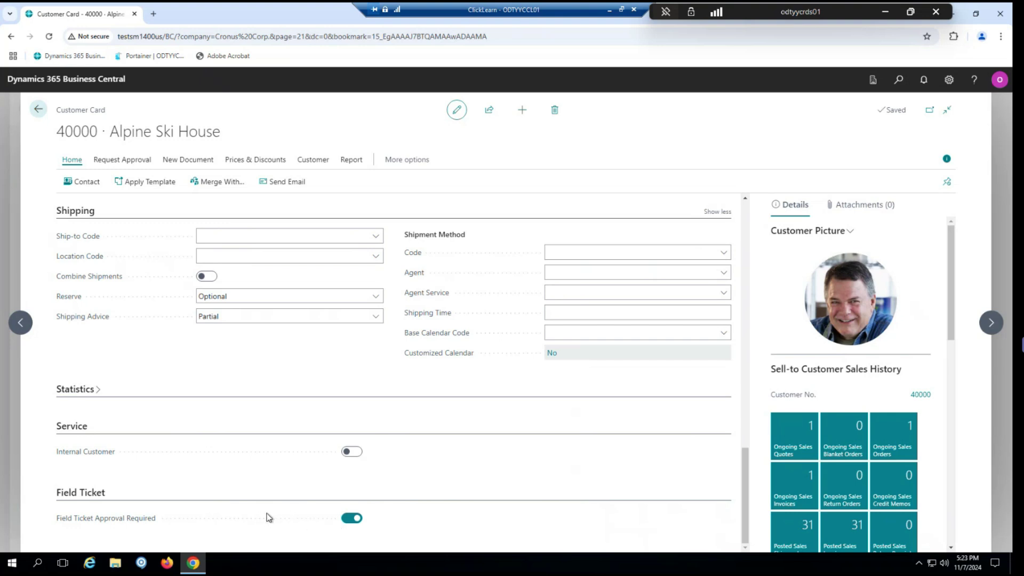
left_click(351, 518)
left_click(351, 518)
left_click(39, 112)
left_click(37, 111)
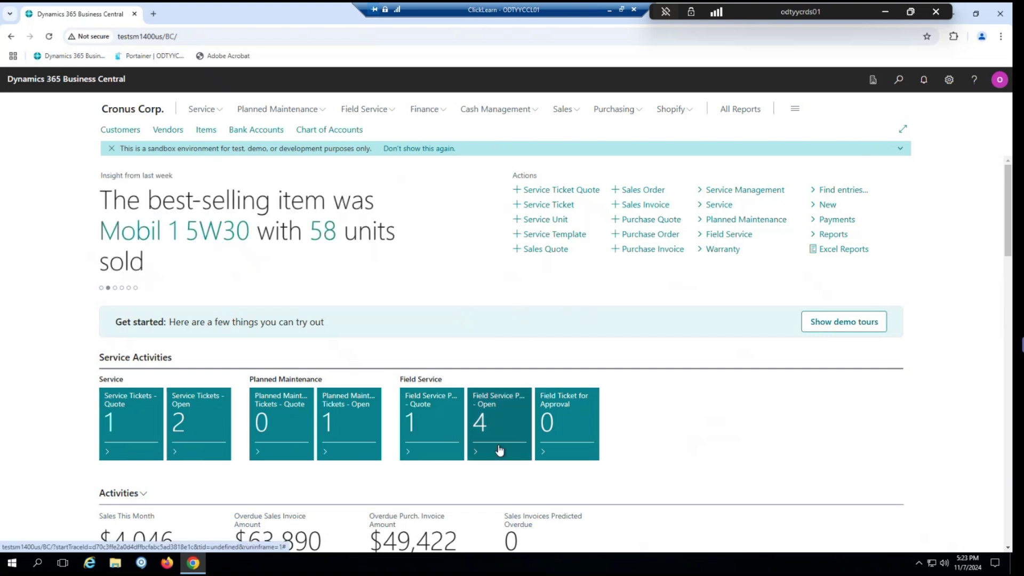
left_click(898, 80)
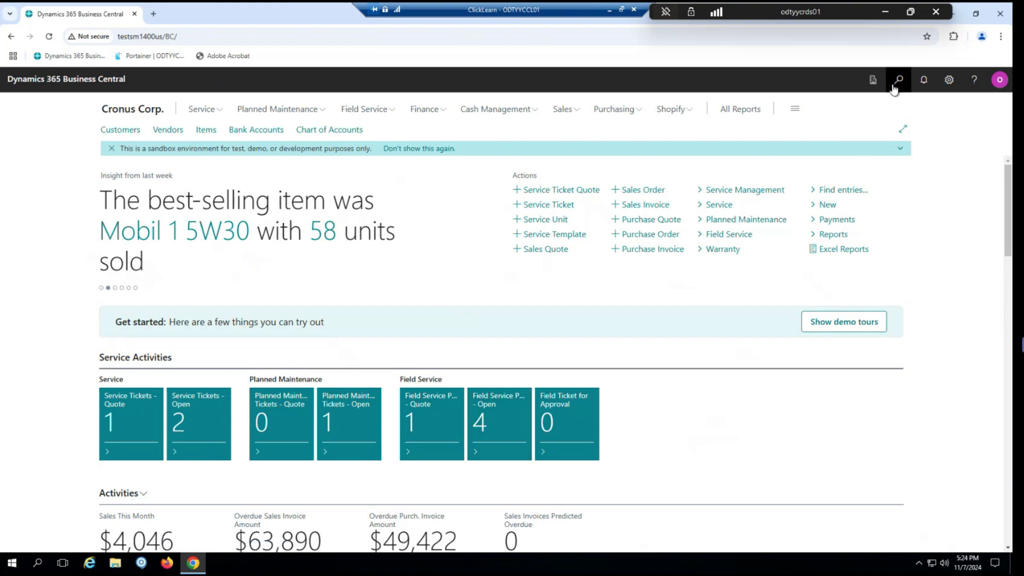
type("ser un")
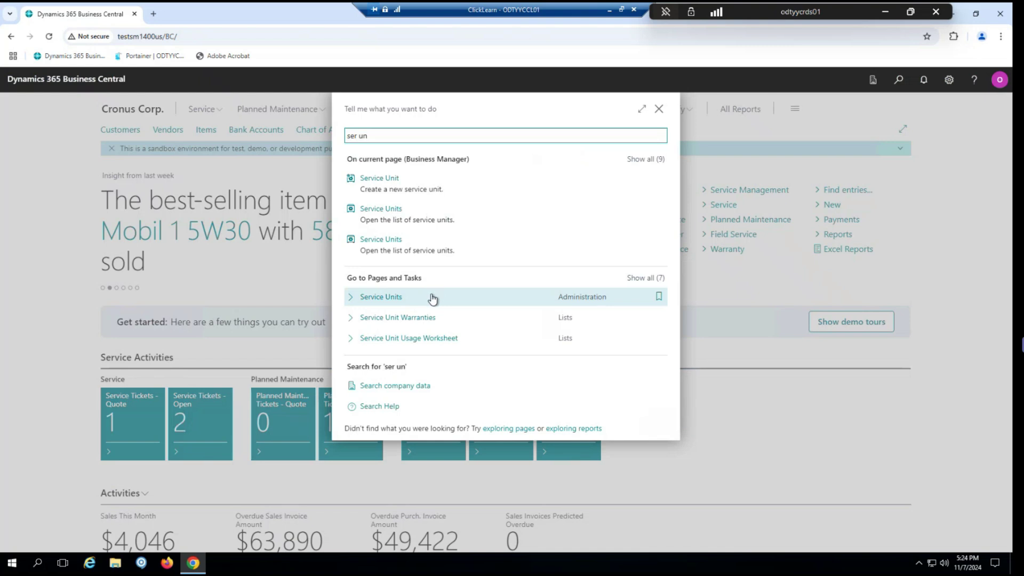
left_click(431, 297)
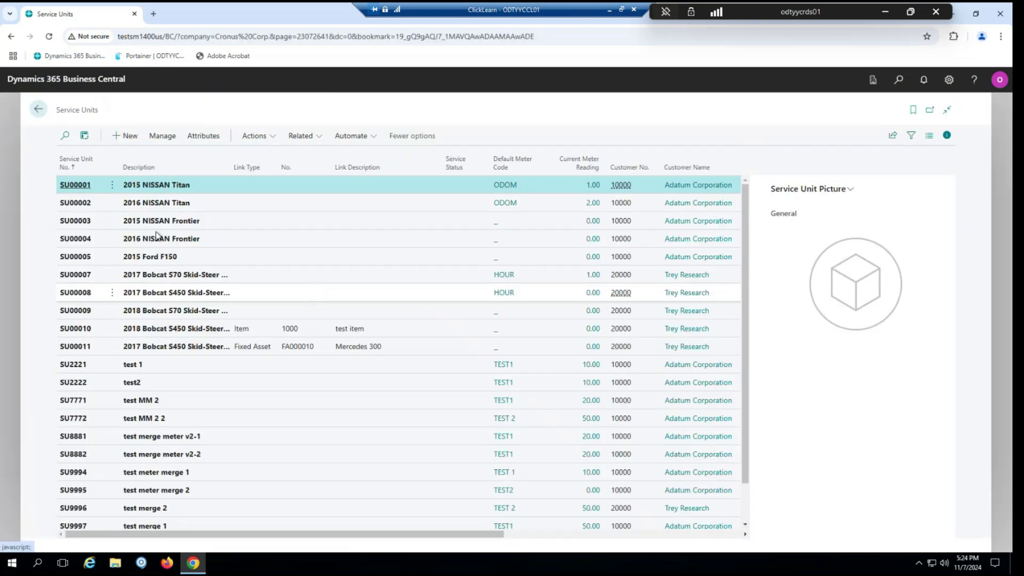
left_click(79, 186)
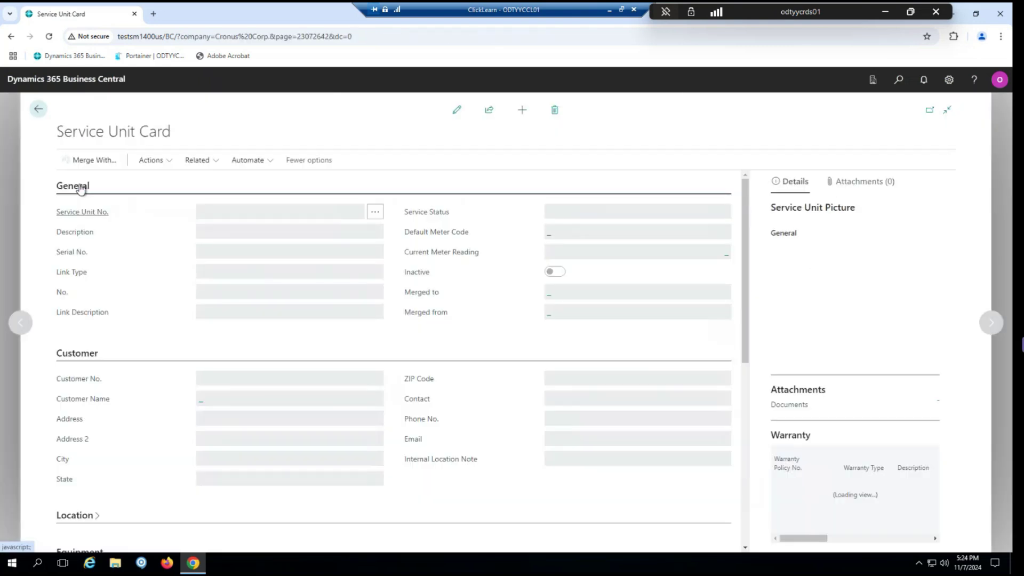
left_click(170, 165)
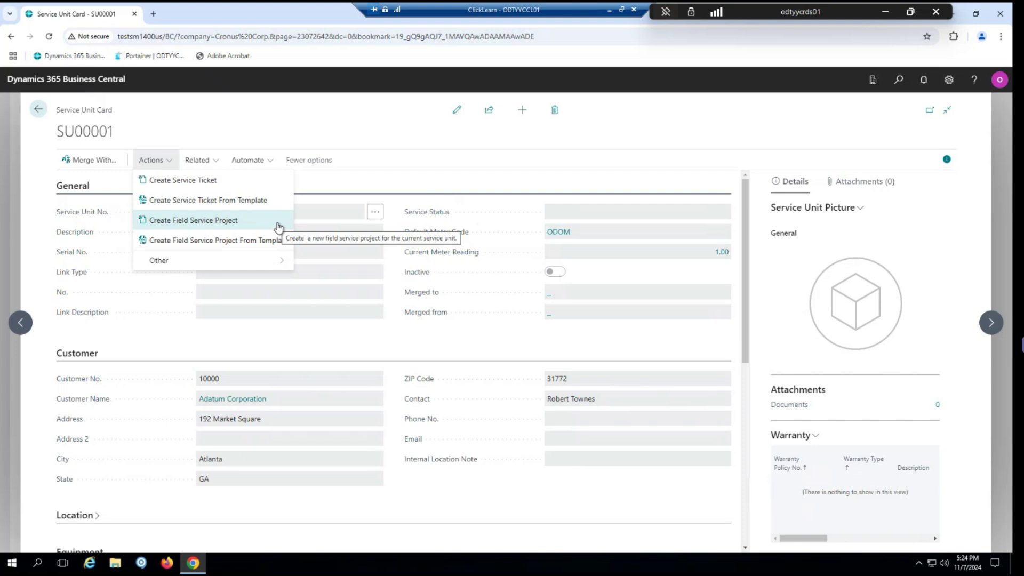
left_click(346, 140)
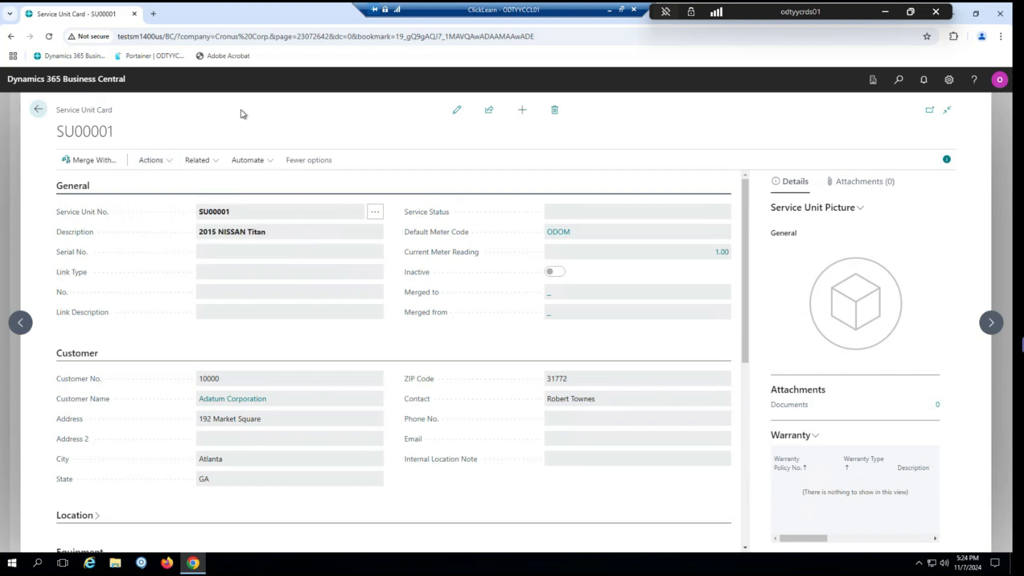
left_click(38, 109)
left_click(39, 110)
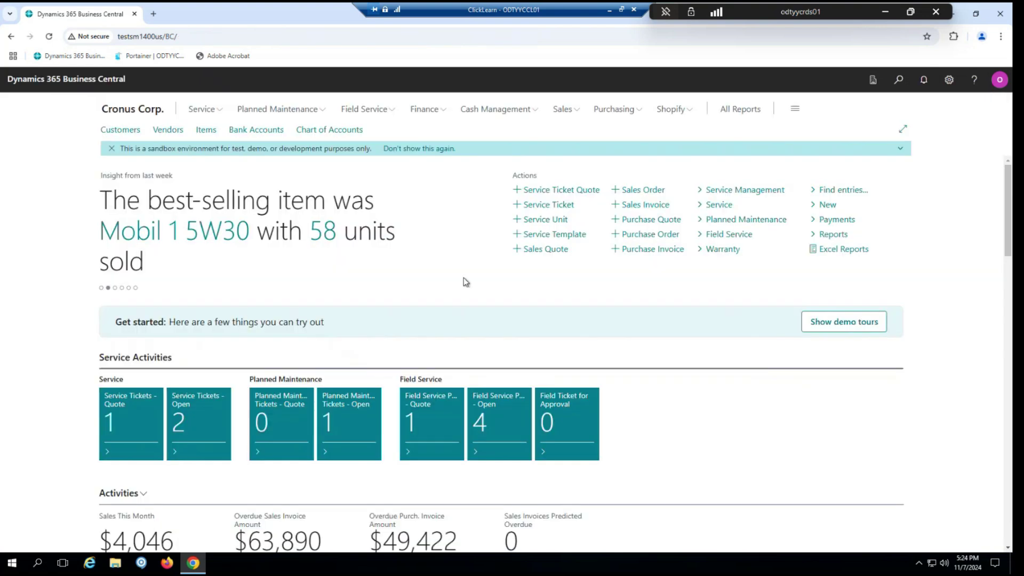
Create new field service project FS00032 for customer 40000 Alpine Ski House.
left_click(499, 407)
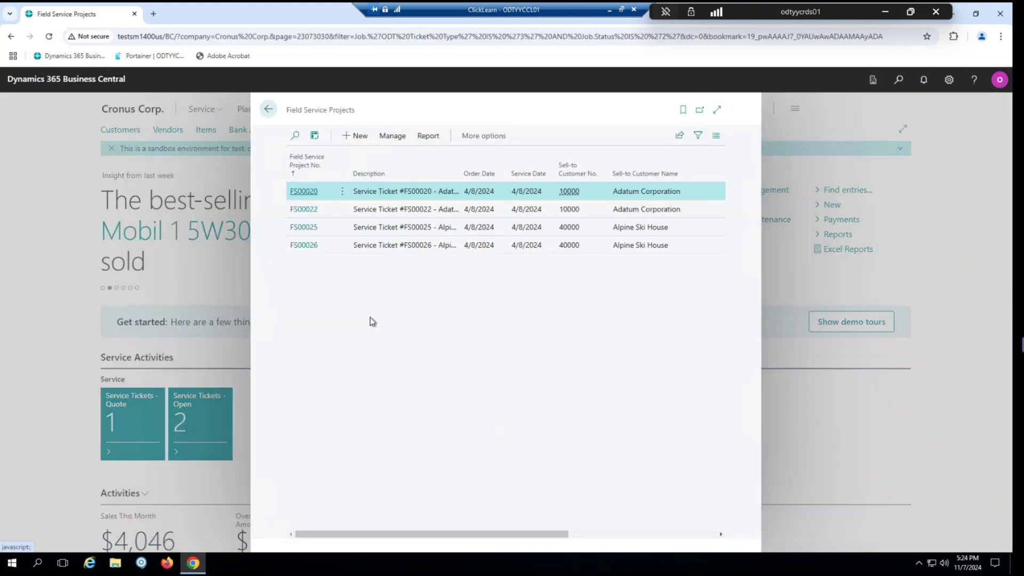
left_click(360, 139)
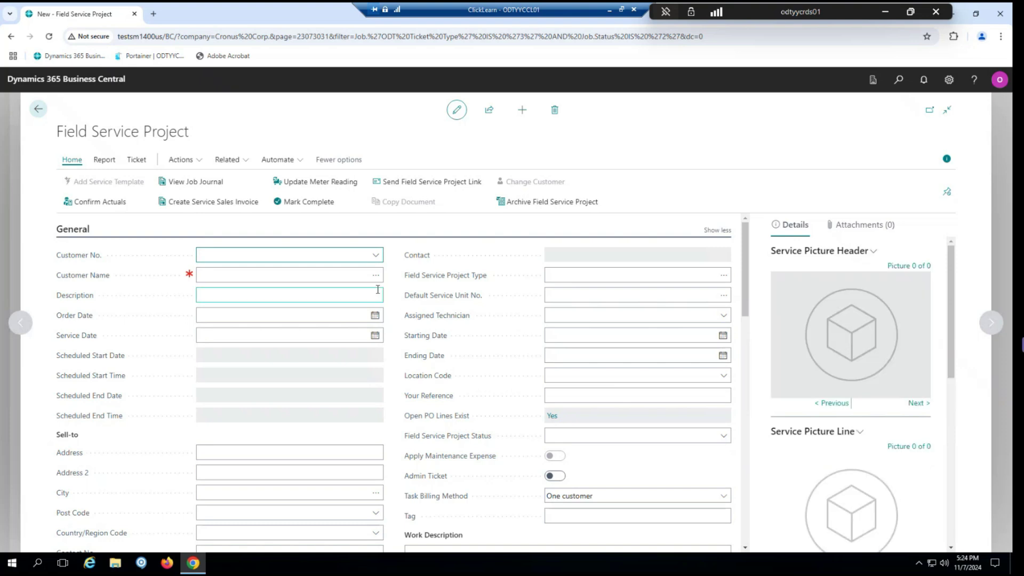
left_click(374, 257)
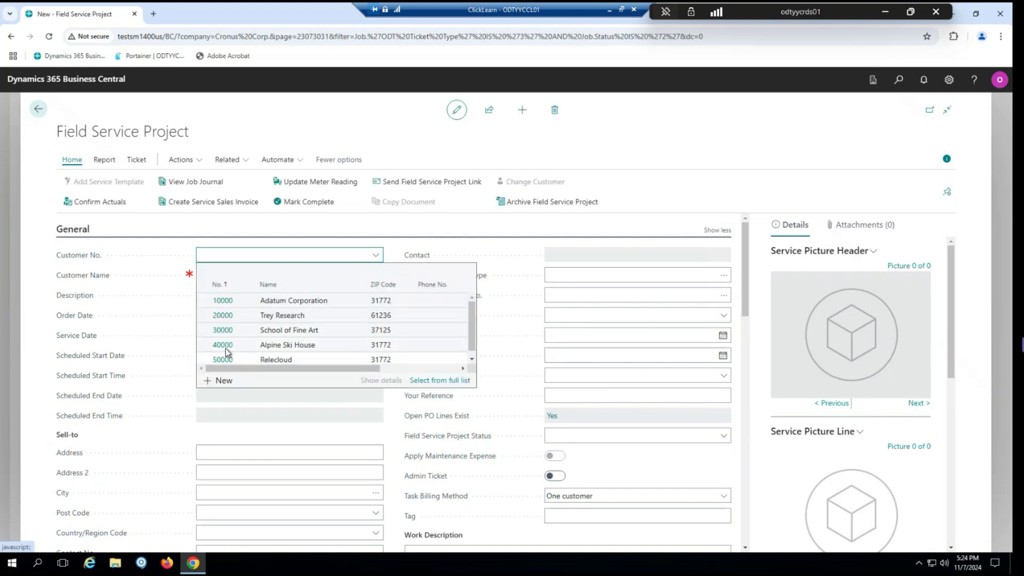
left_click(236, 347)
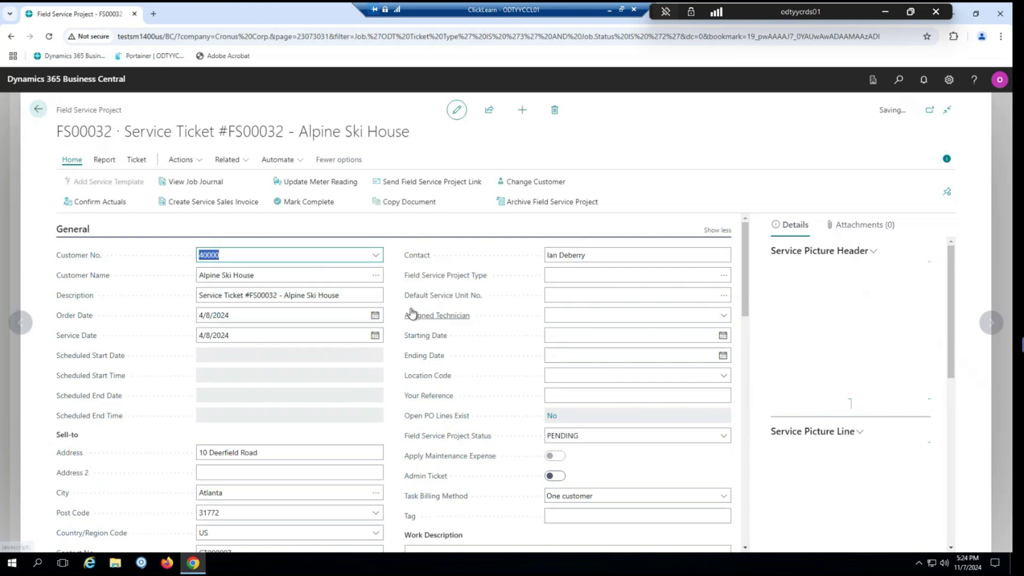
Set Default Service Unit No. to SU00001 and Assigned Technician to KYLE.
left_click(724, 298)
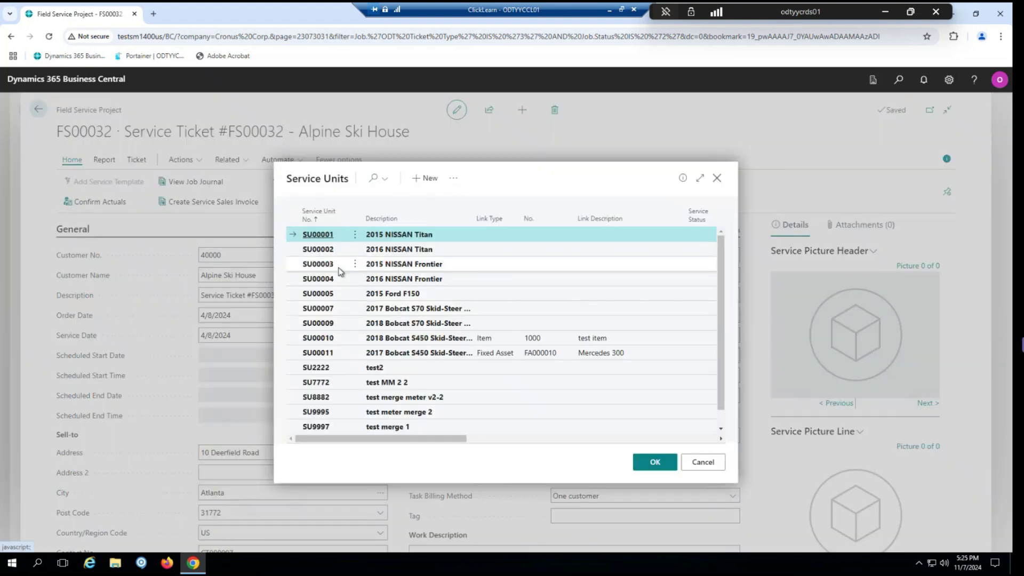
left_click(348, 242)
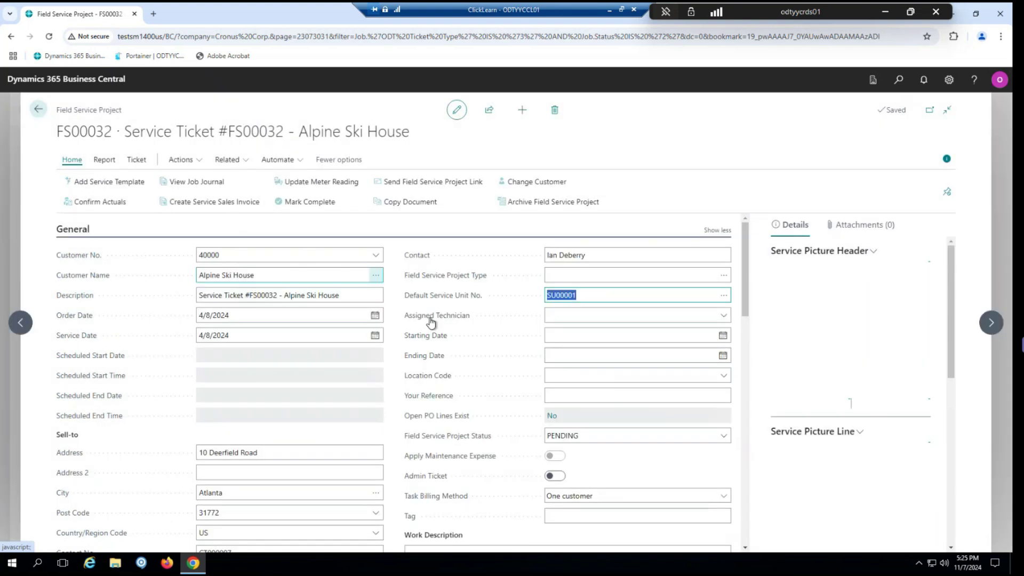
left_click(724, 316)
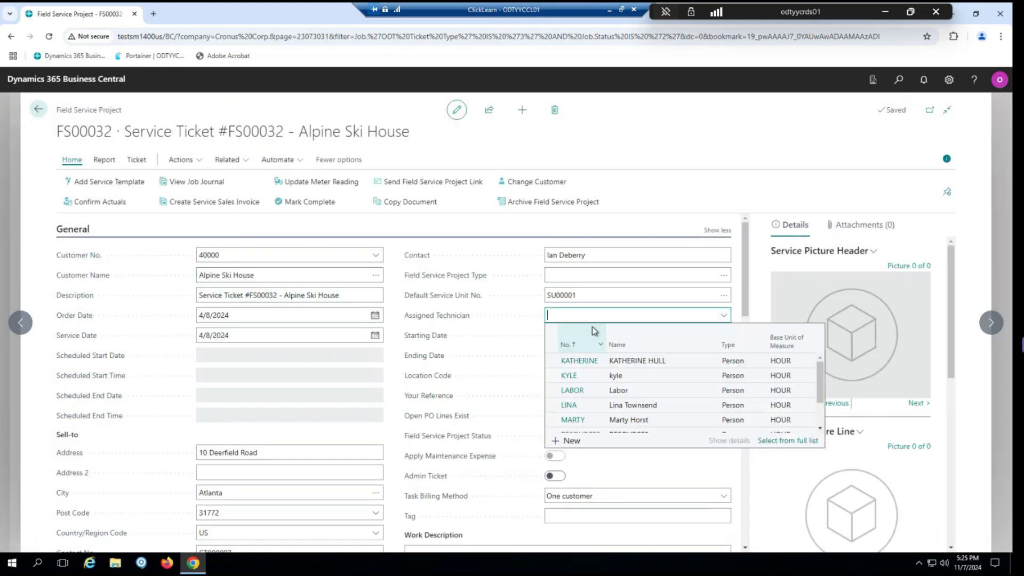
left_click(586, 377)
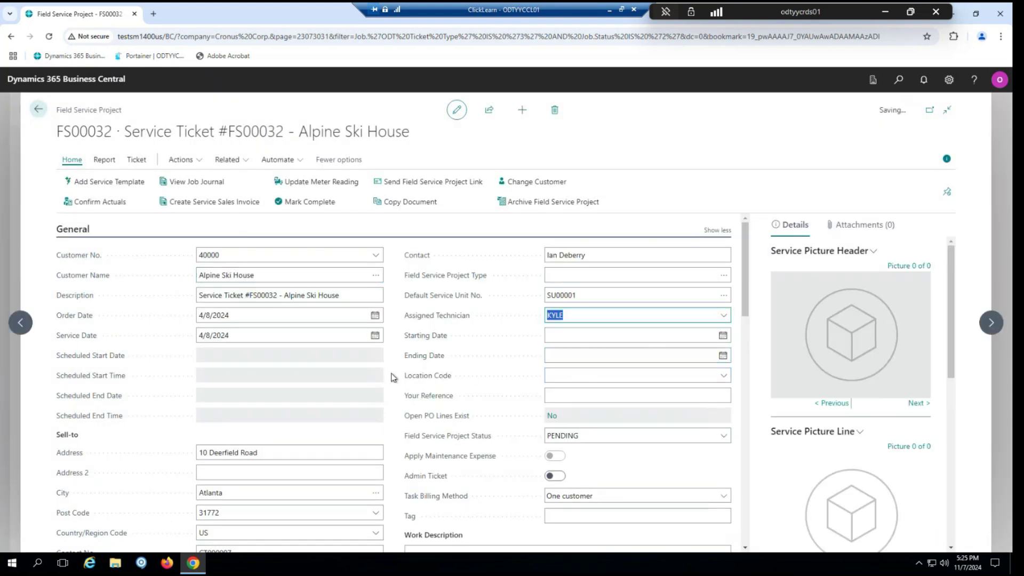
Add the OILCHANGE service template to the SU00001 heading line.
scroll(400, 369, "down", 2)
scroll(400, 369, "down", 3)
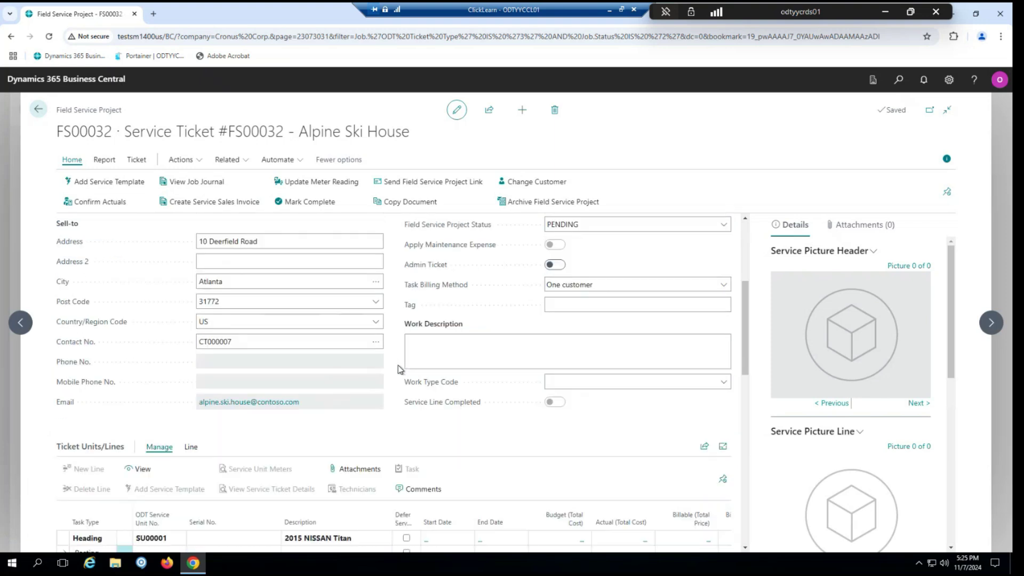
scroll(398, 347, "down", 2)
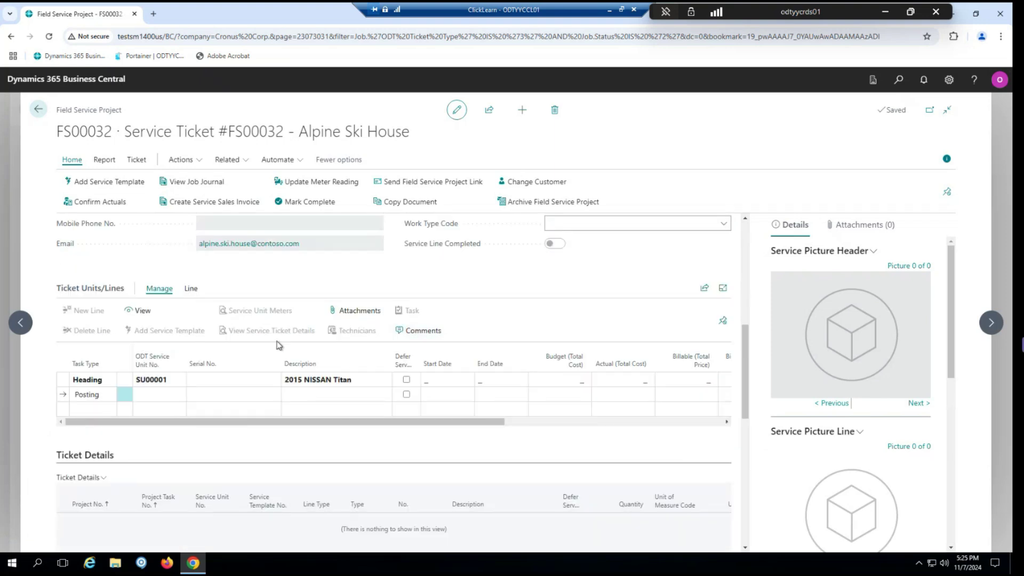
left_click(69, 378)
left_click(180, 334)
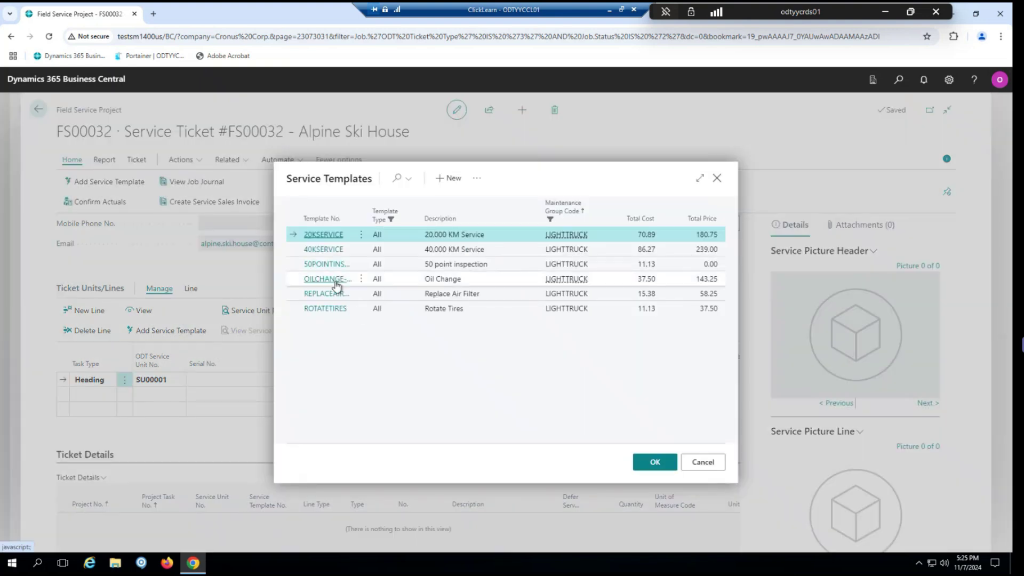
left_click(337, 282)
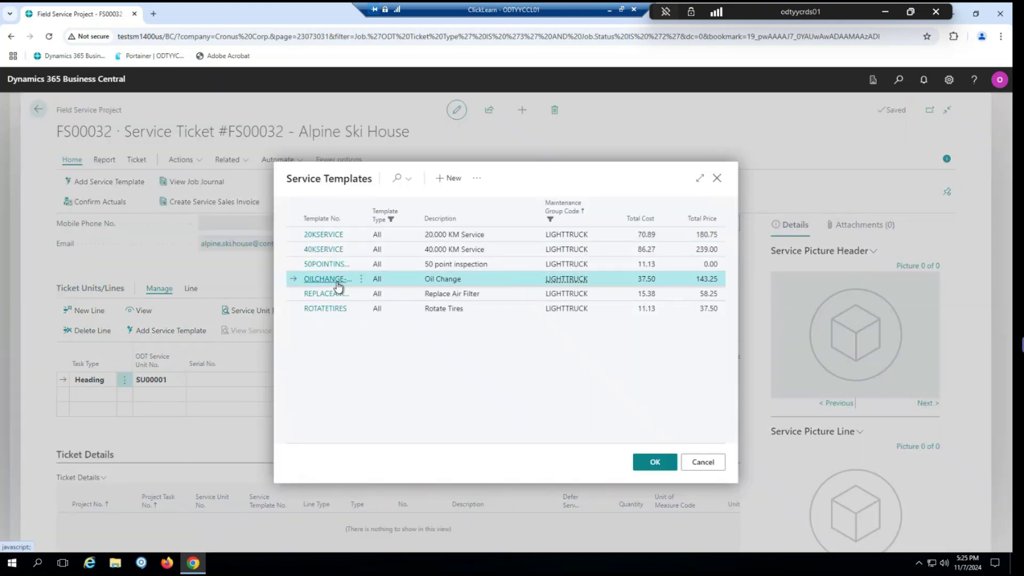
left_click(337, 286)
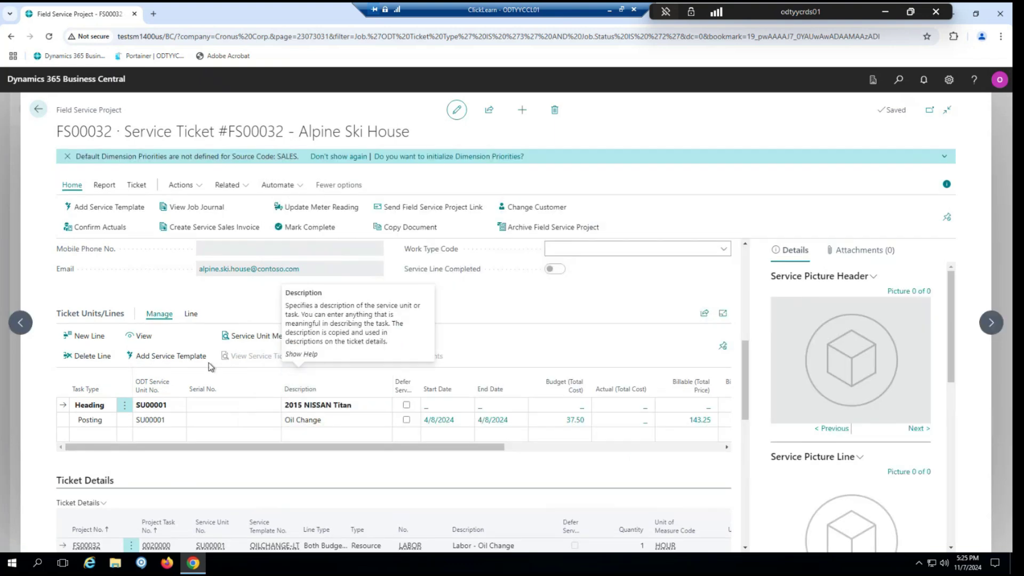
Request a field ticket for the Oil Change posting line.
left_click(62, 421)
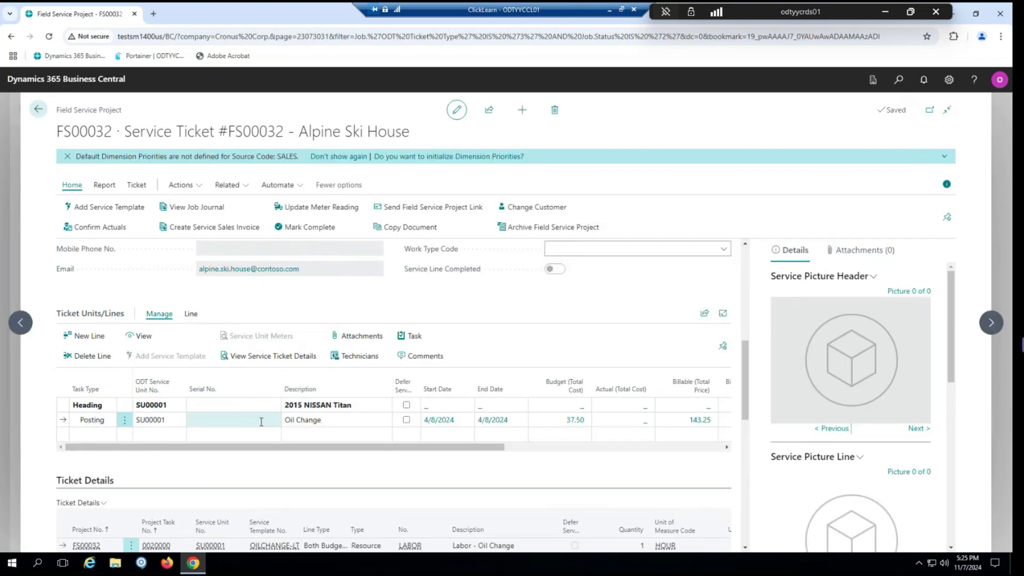
left_click(170, 425)
left_click(208, 422)
left_click(191, 315)
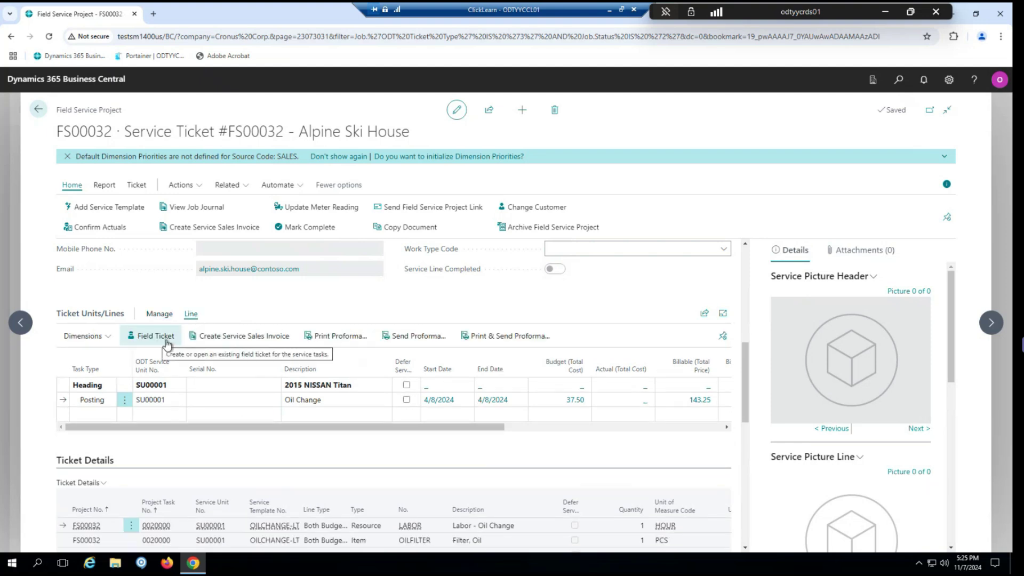
left_click(158, 341)
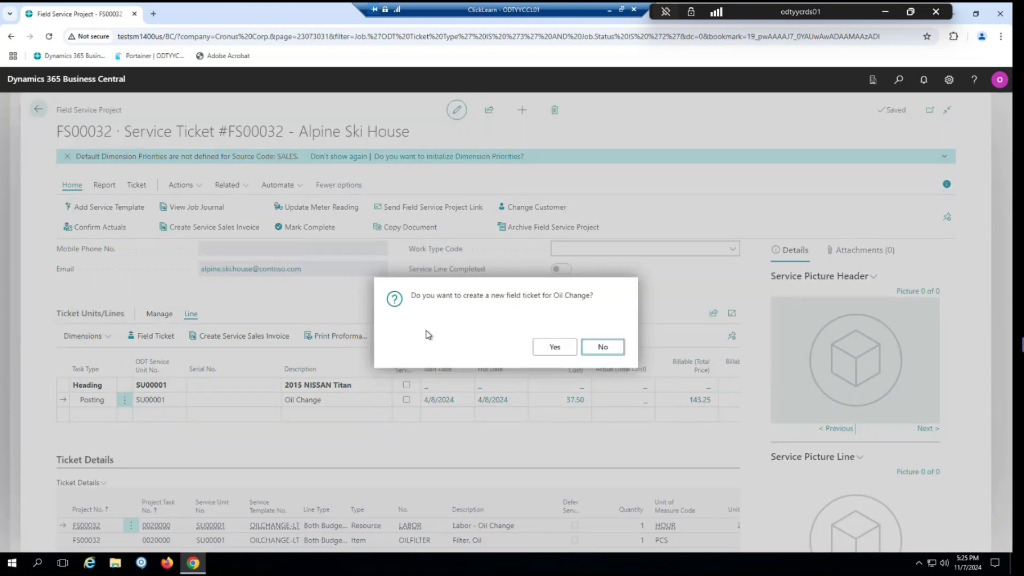
Confirm creation of field ticket FT00047 for the Oil Change line.
left_click(547, 346)
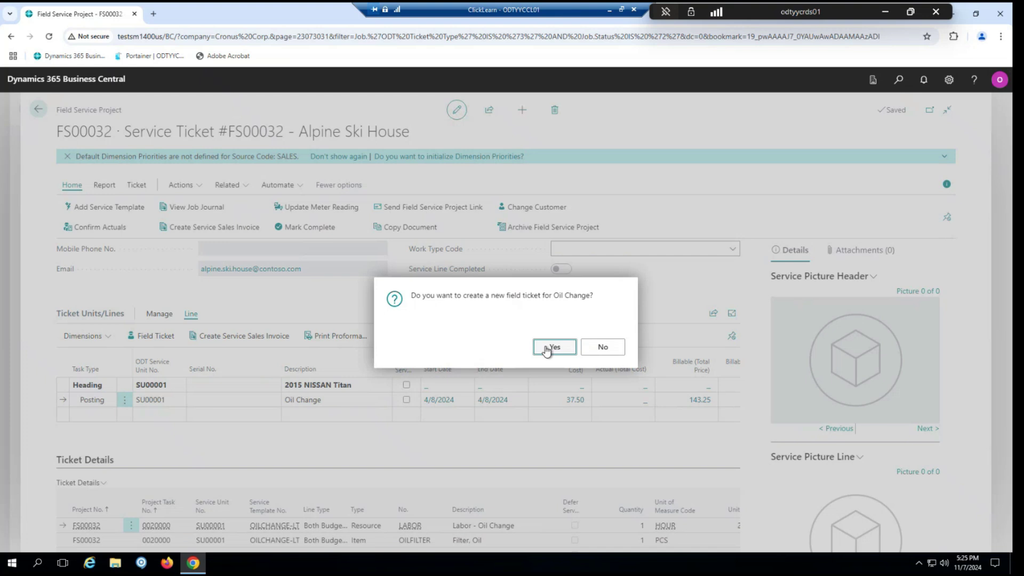
left_click(546, 347)
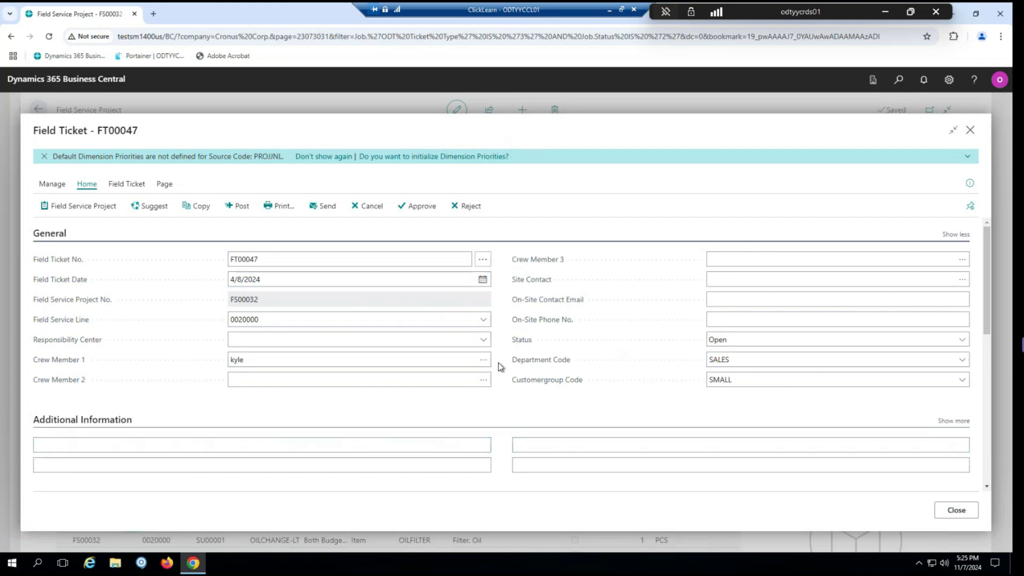
Give the KYLE labor line on FT00047 a quantity of 1.
scroll(500, 366, "down", 10)
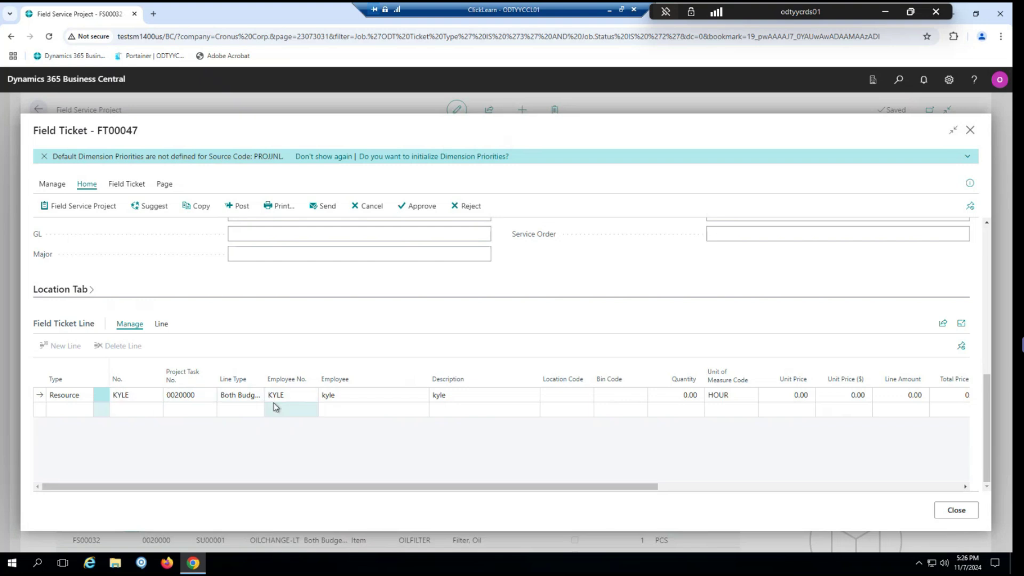
left_click(676, 394)
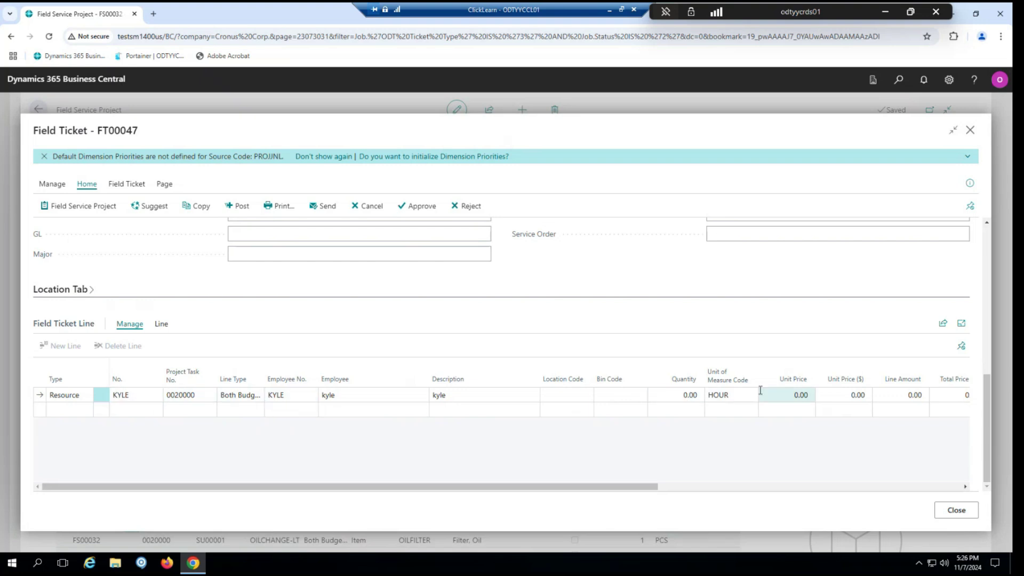
type("1")
key("Down")
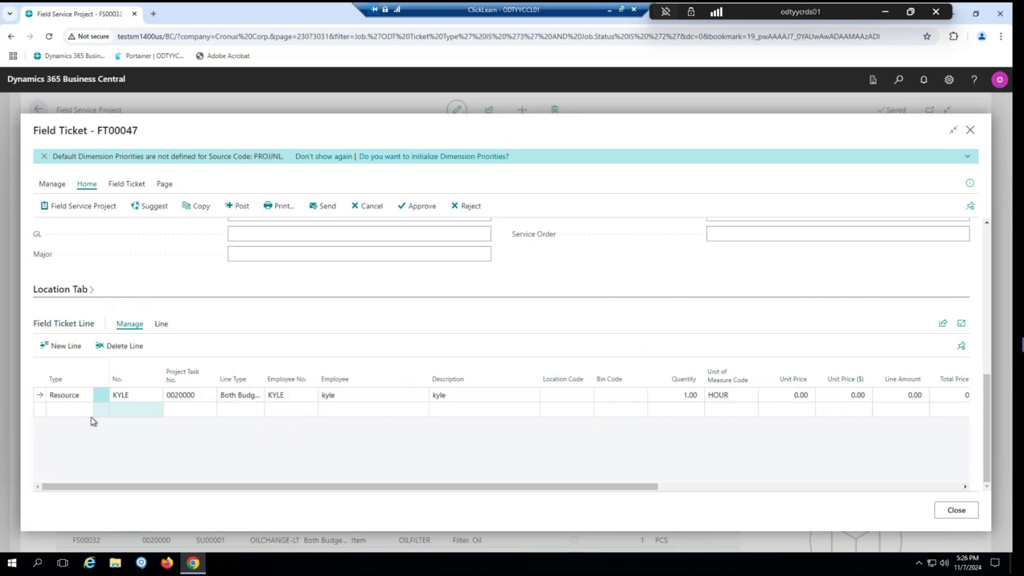
Add an Item line for 1896-S ATHENS Desk with quantity 1.
left_click(69, 410)
left_click(88, 410)
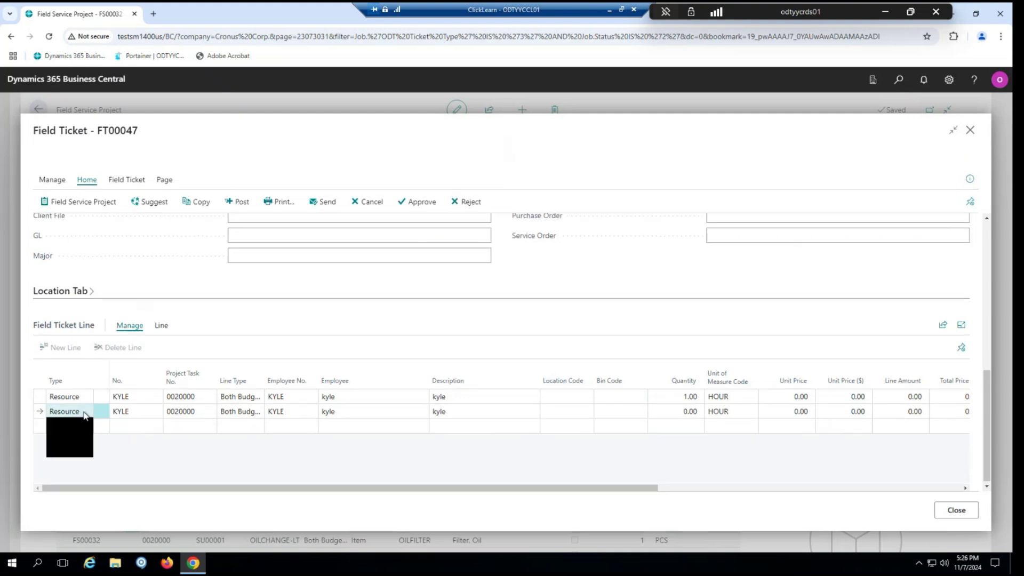
left_click(67, 442)
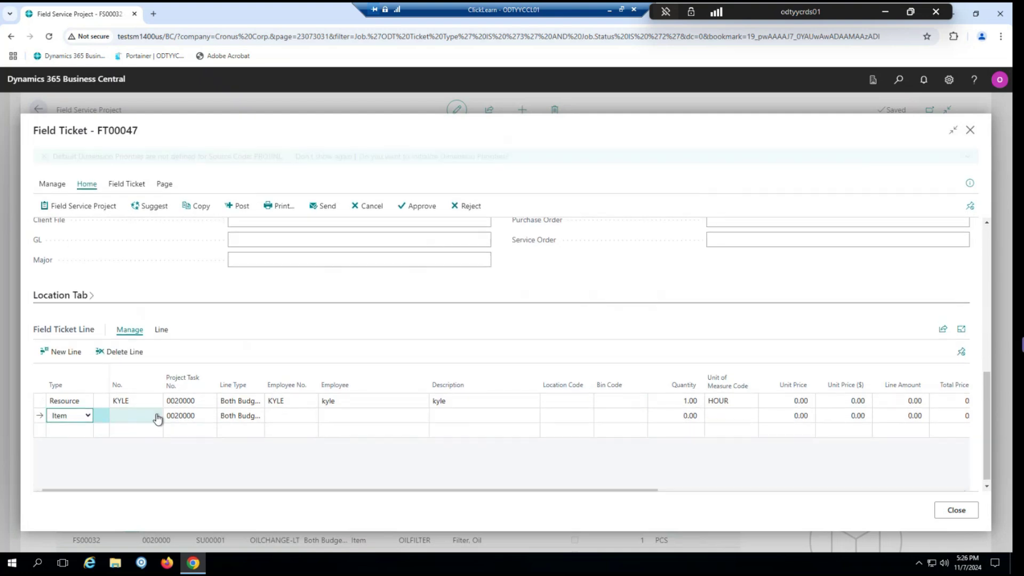
left_click(156, 416)
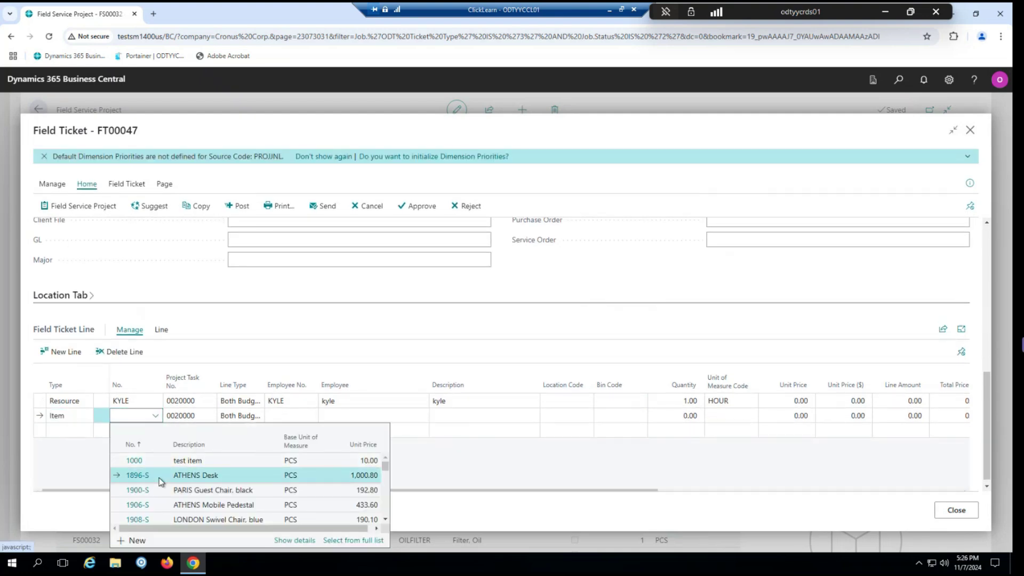
left_click(138, 474)
left_click(685, 434)
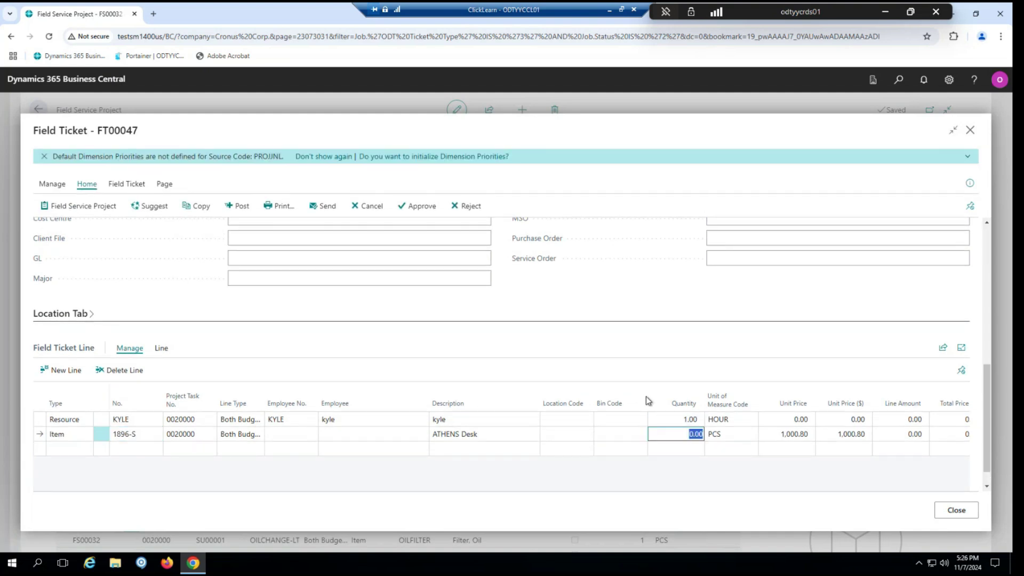
type("1")
left_click(618, 370)
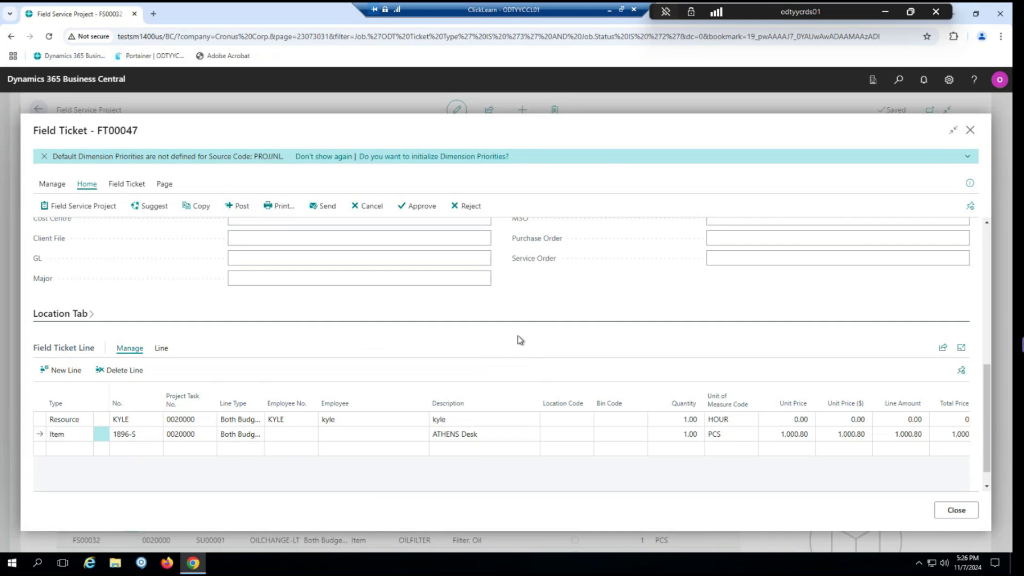
scroll(507, 311, "down", 1)
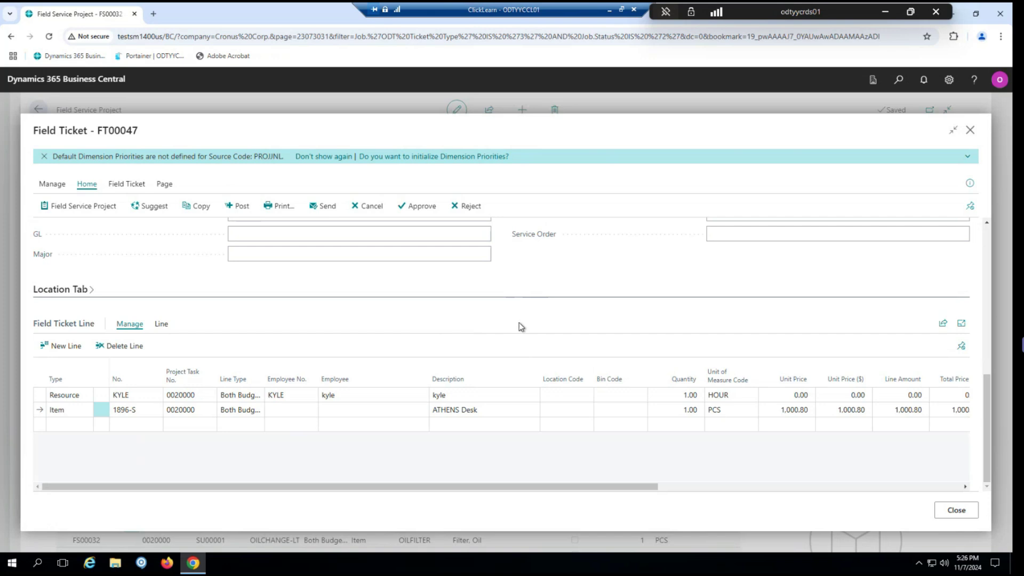
scroll(521, 326, "up", 10)
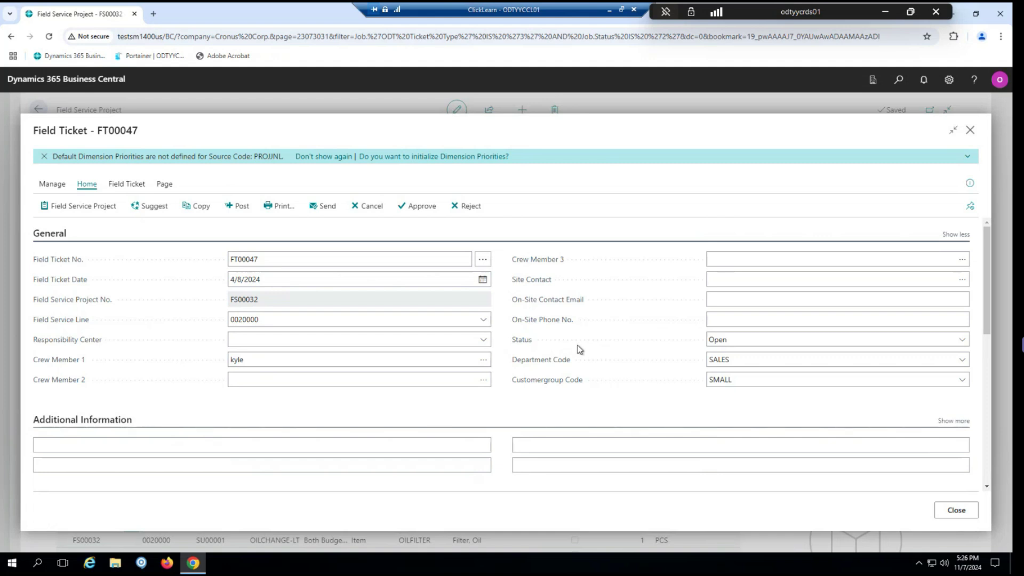
Send field ticket FT00047 for approval, approve it, and post it.
left_click(316, 209)
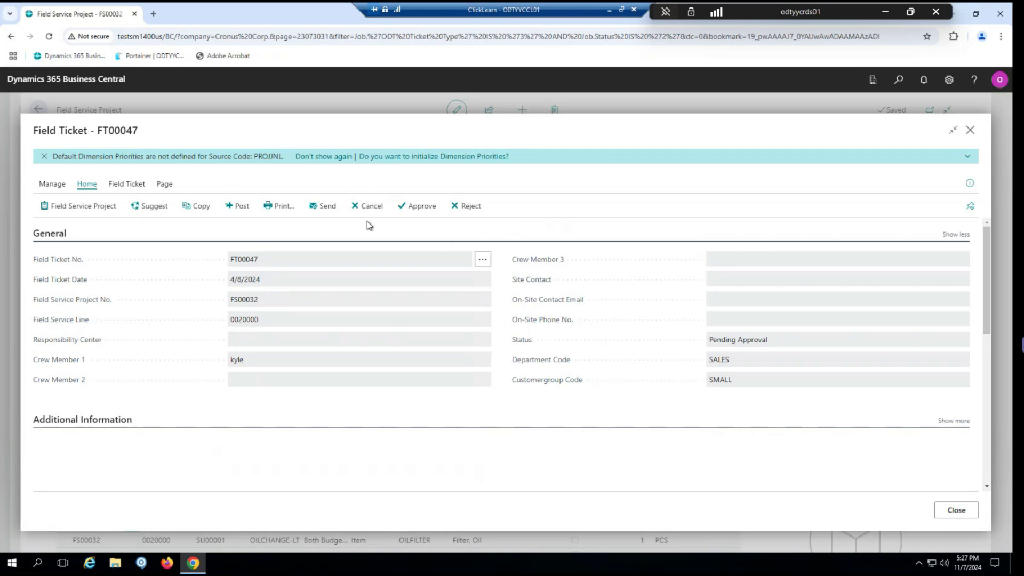
left_click(412, 216)
left_click(232, 212)
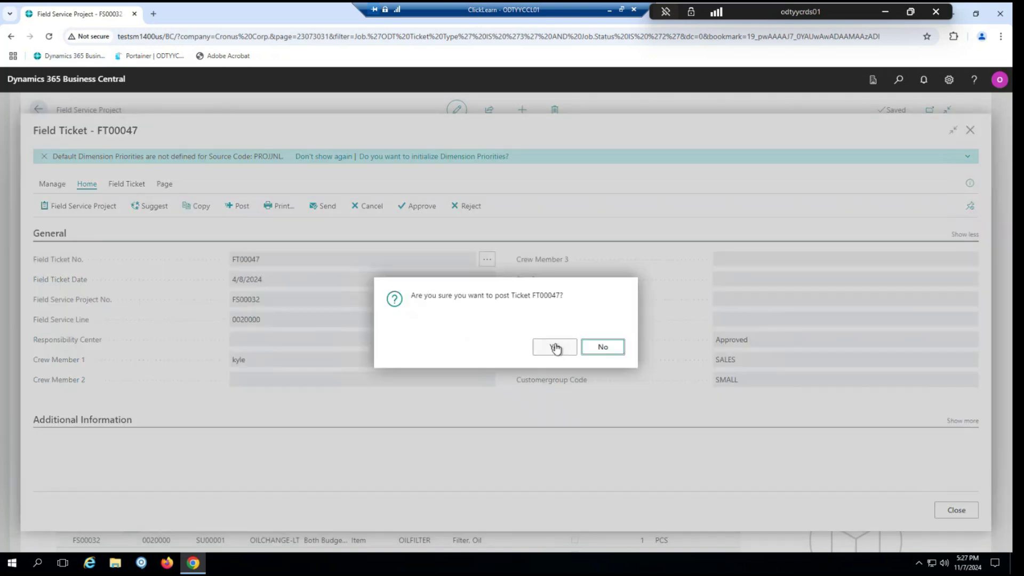
left_click(555, 347)
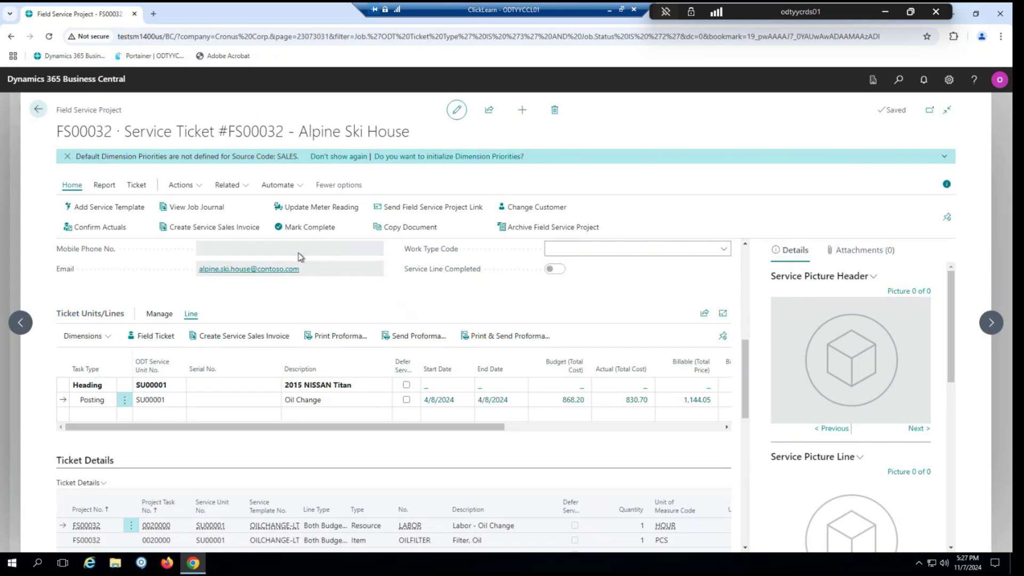
left_click(138, 188)
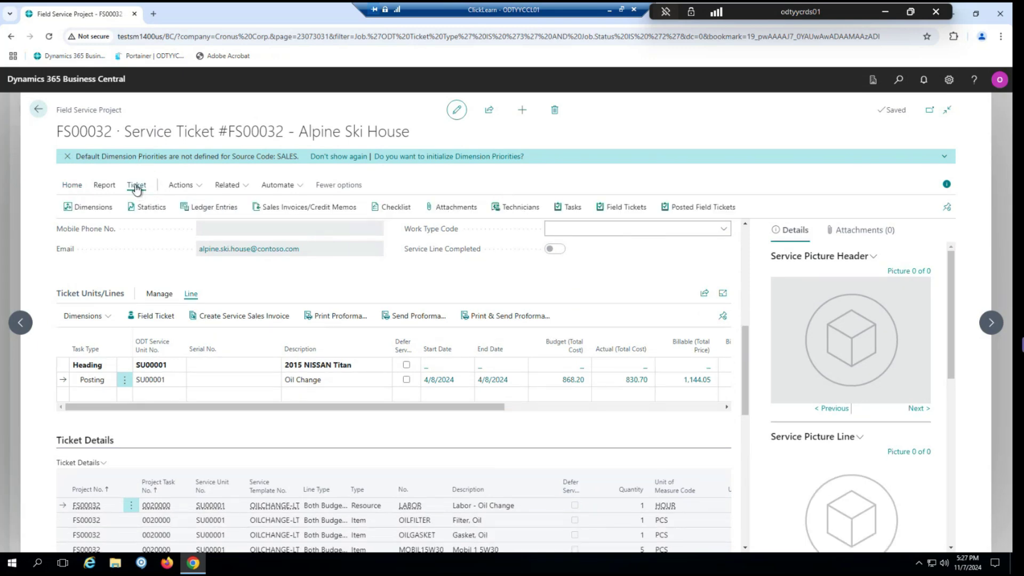
left_click(709, 212)
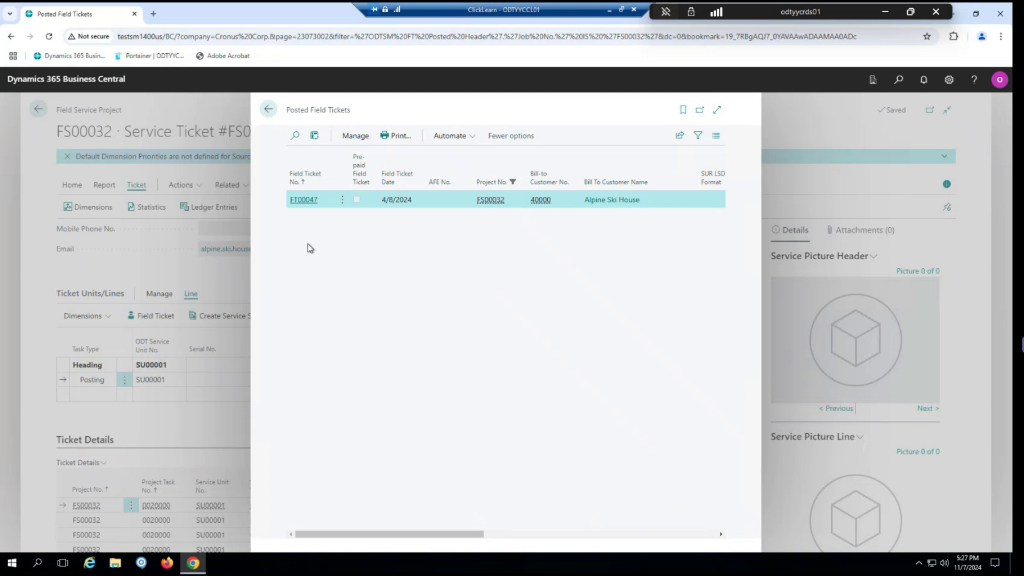
left_click(268, 112)
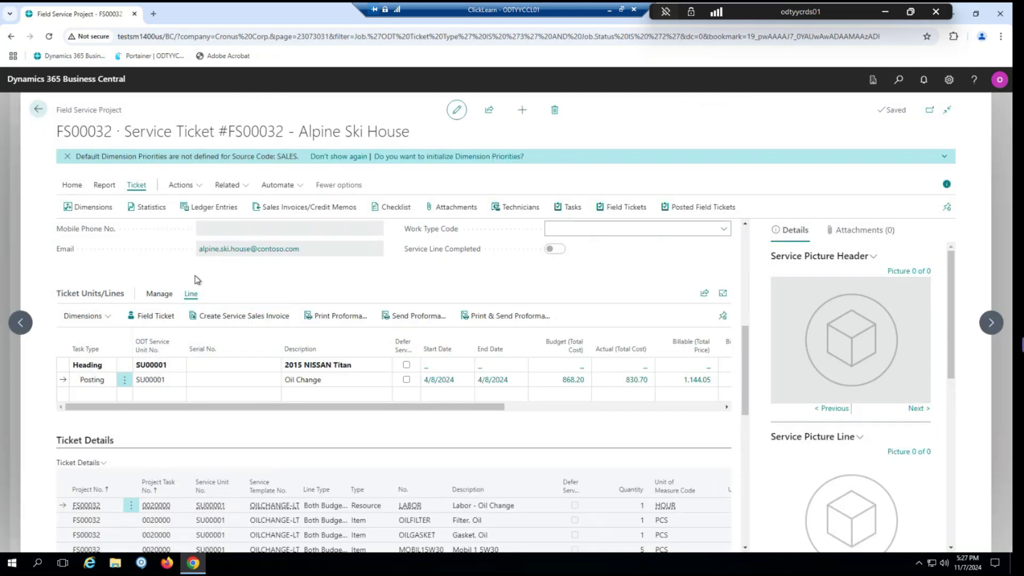
Create field ticket FT00048 for the Oil Change line with KYLE's quantity 1, then close it.
left_click(147, 320)
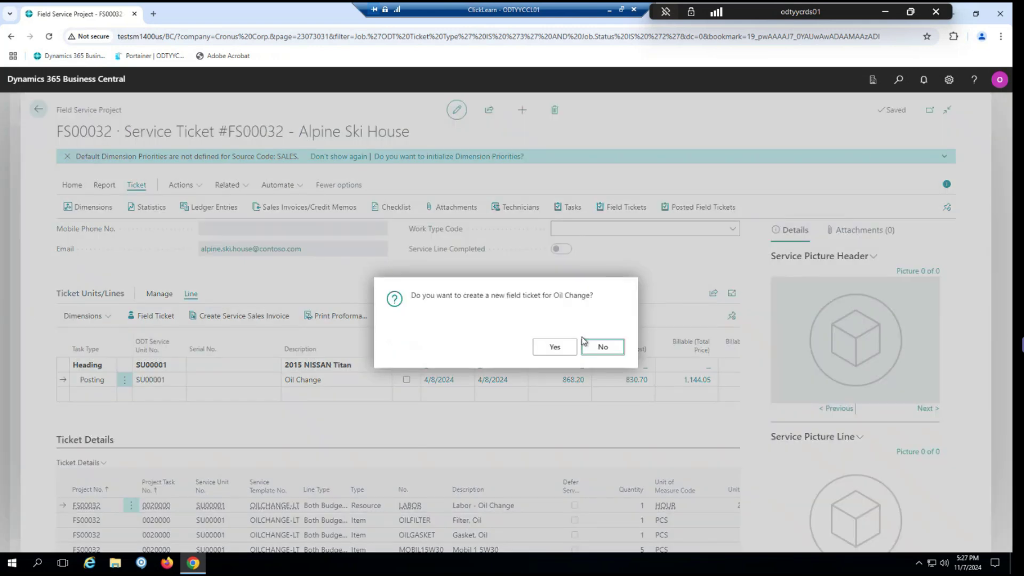
left_click(555, 348)
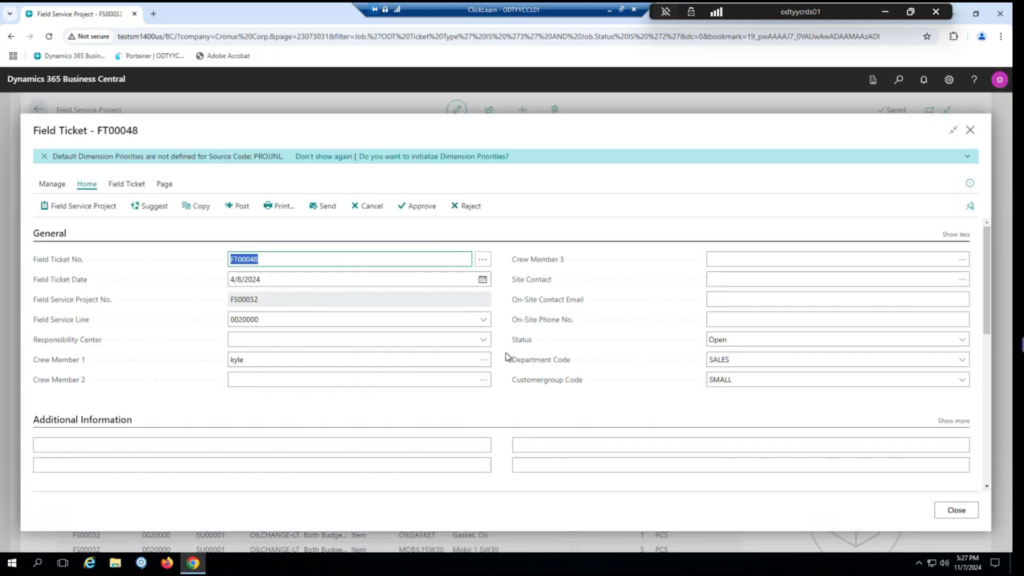
scroll(502, 303, "down", 8)
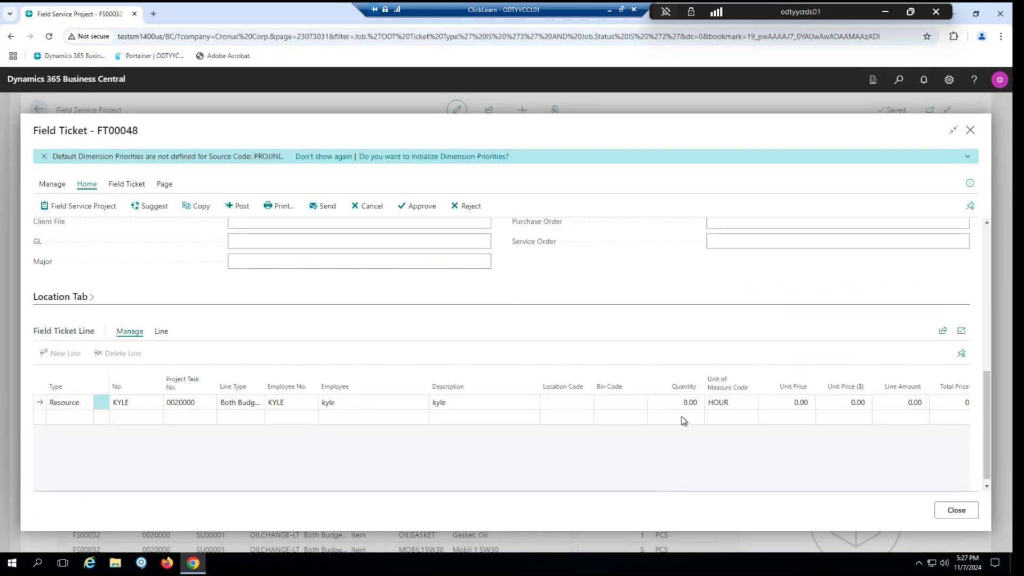
left_click(682, 402)
type("1")
left_click(580, 341)
scroll(542, 324, "up", 8)
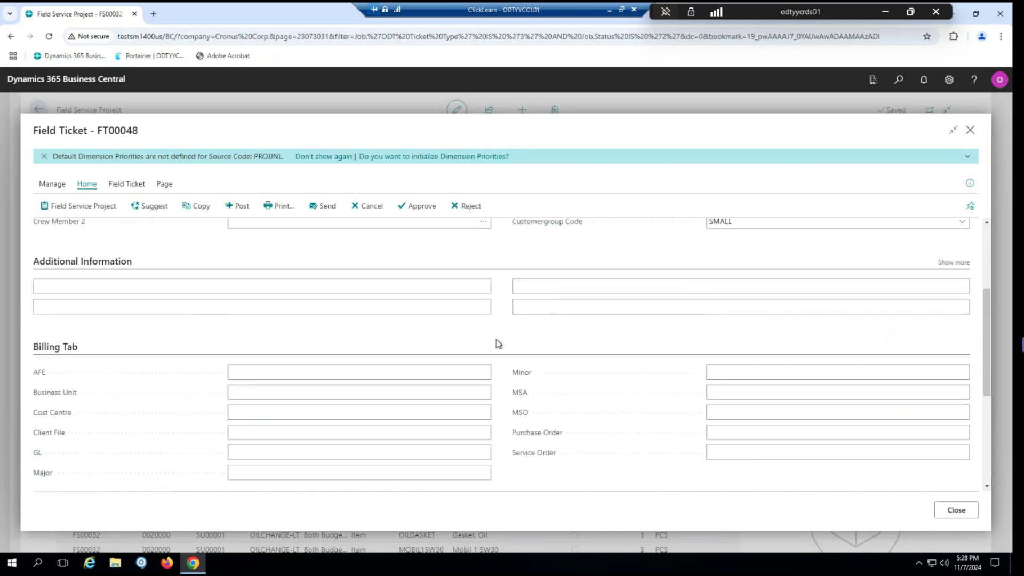
left_click(957, 511)
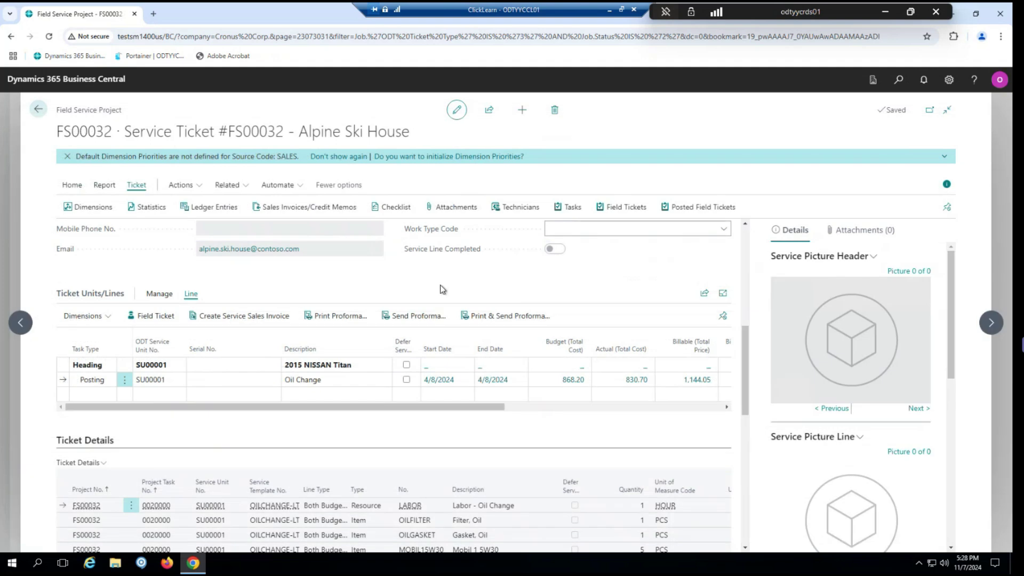
Leave FS00032 and change the user's role to ODT Field Ticket Technician in My Settings.
left_click(38, 112)
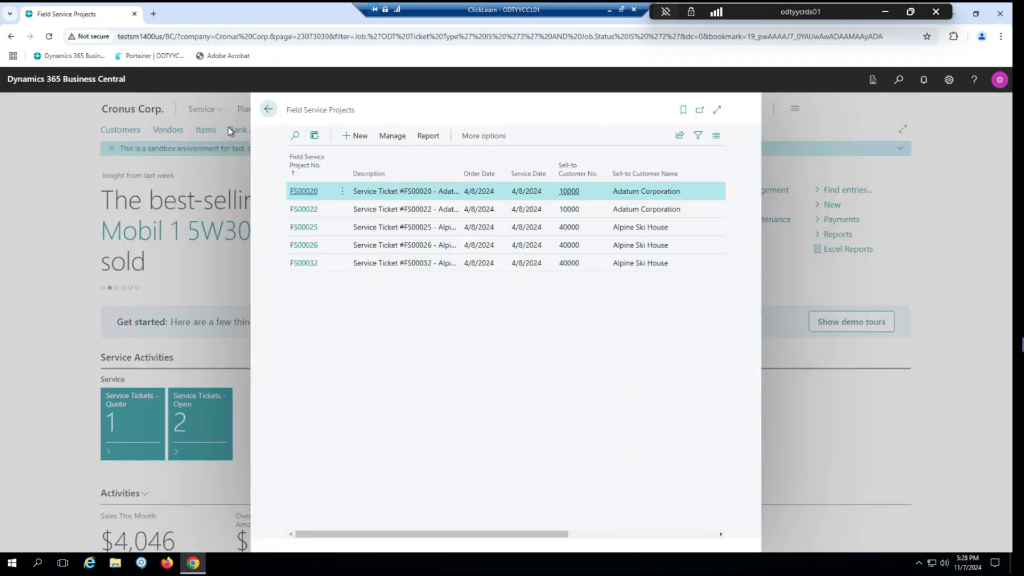
left_click(265, 114)
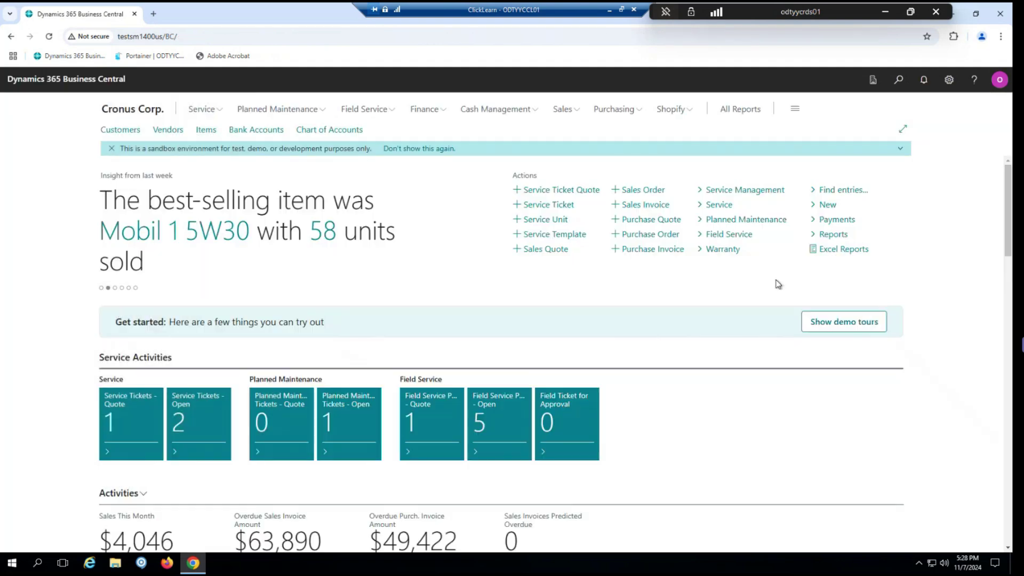
left_click(949, 87)
left_click(934, 140)
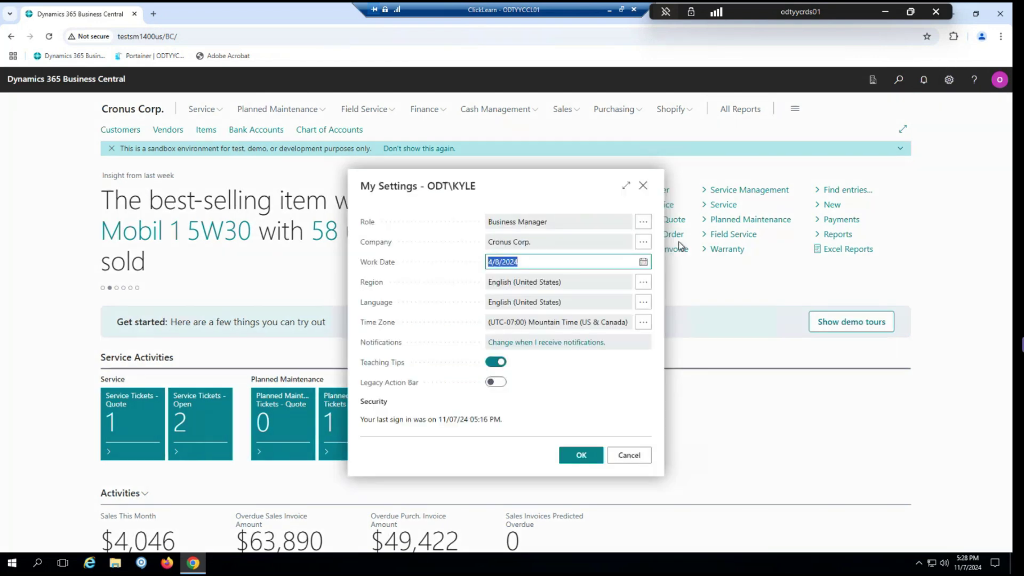
left_click(643, 241)
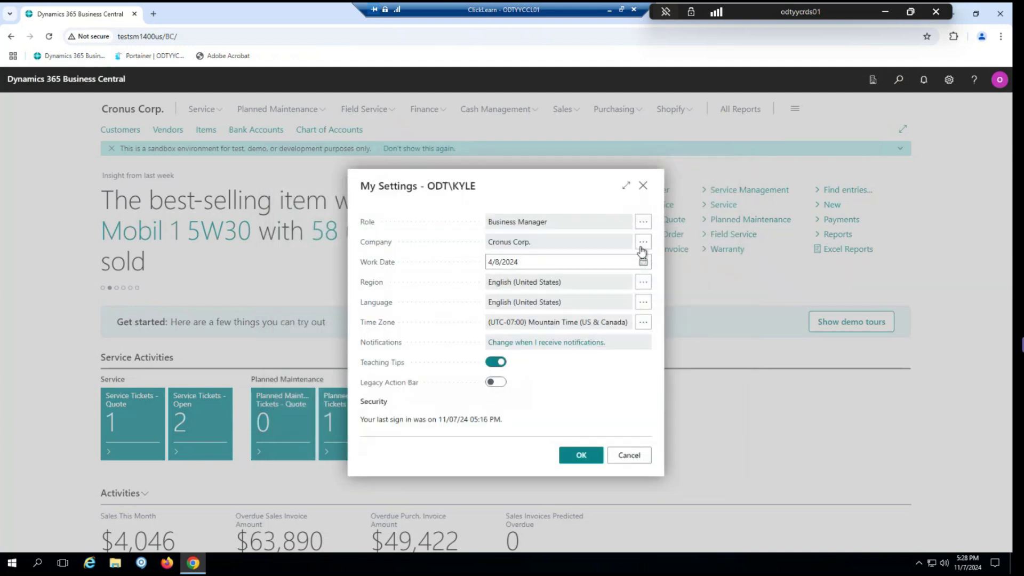
left_click(643, 223)
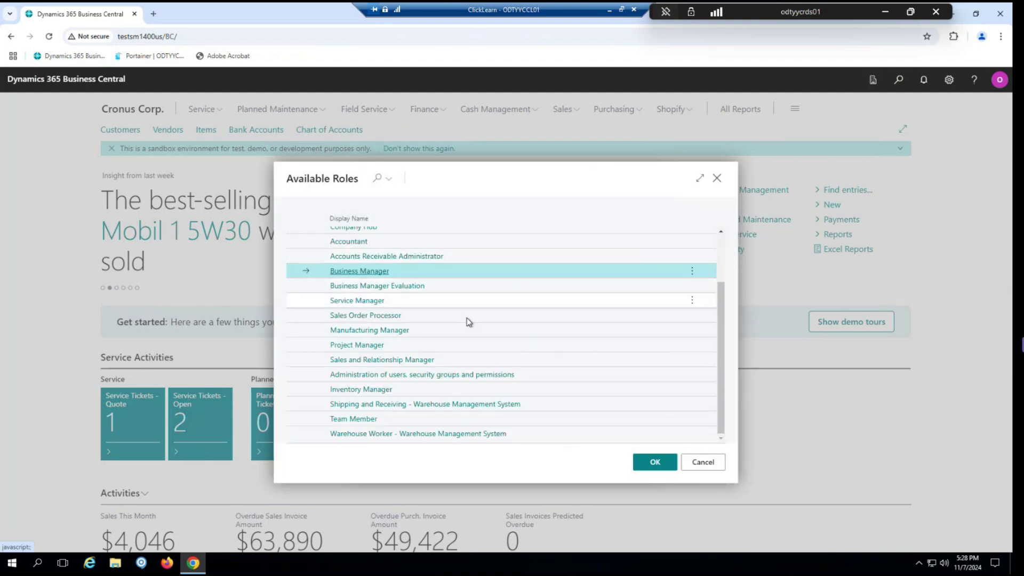
scroll(451, 322, "up", 3)
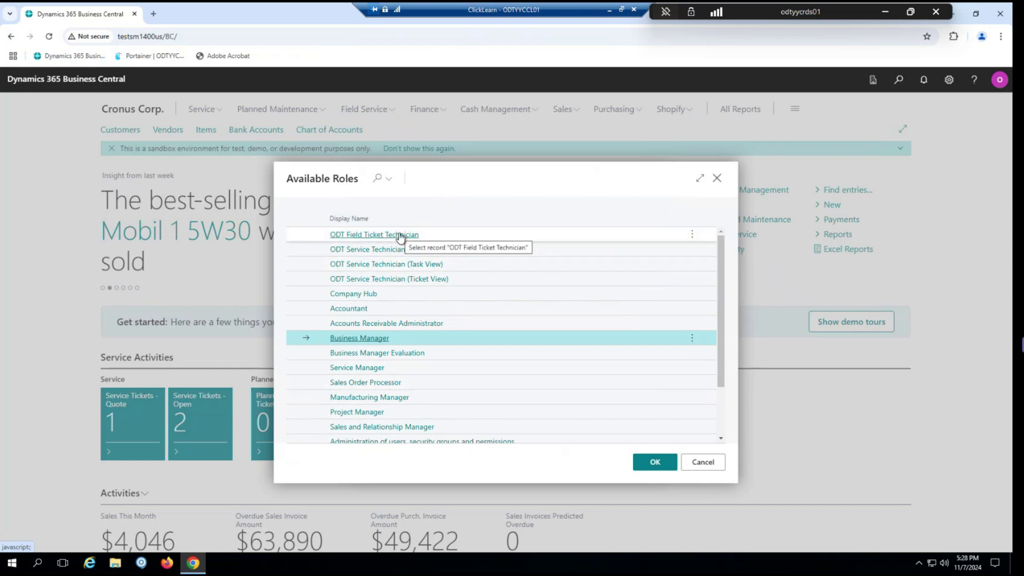
left_click(401, 237)
double_click(401, 237)
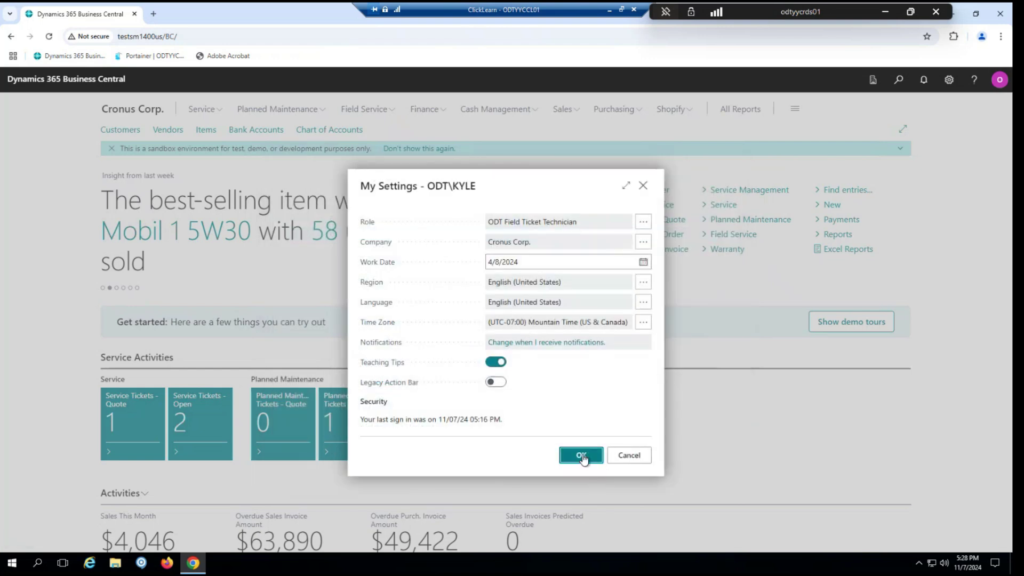
left_click(580, 455)
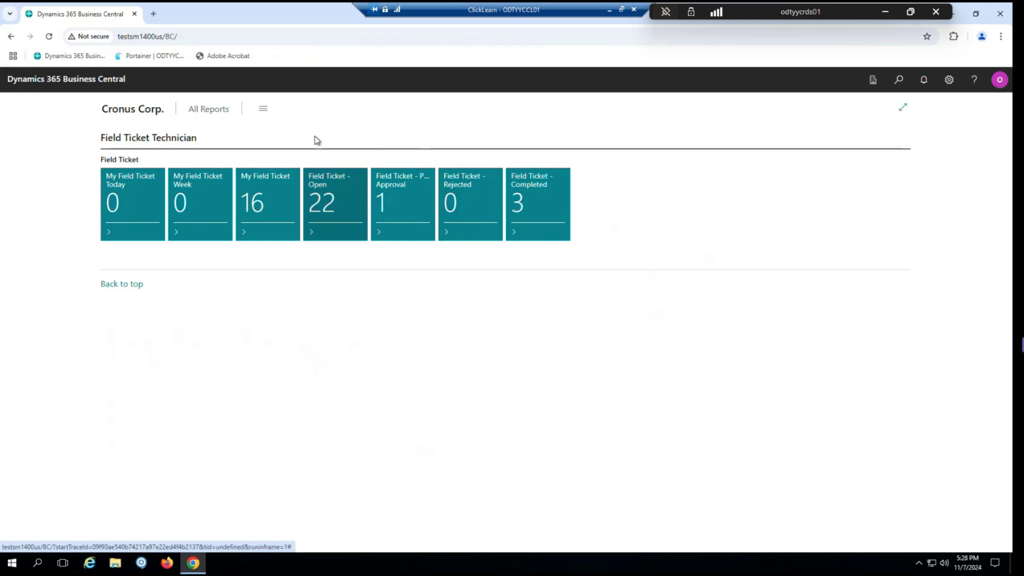
left_click(269, 202)
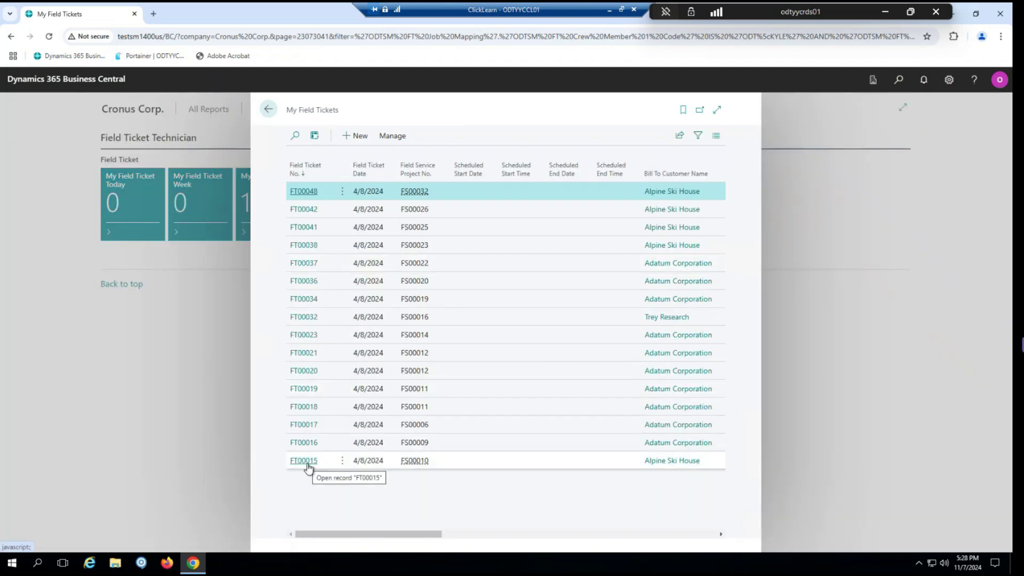
left_click(308, 462)
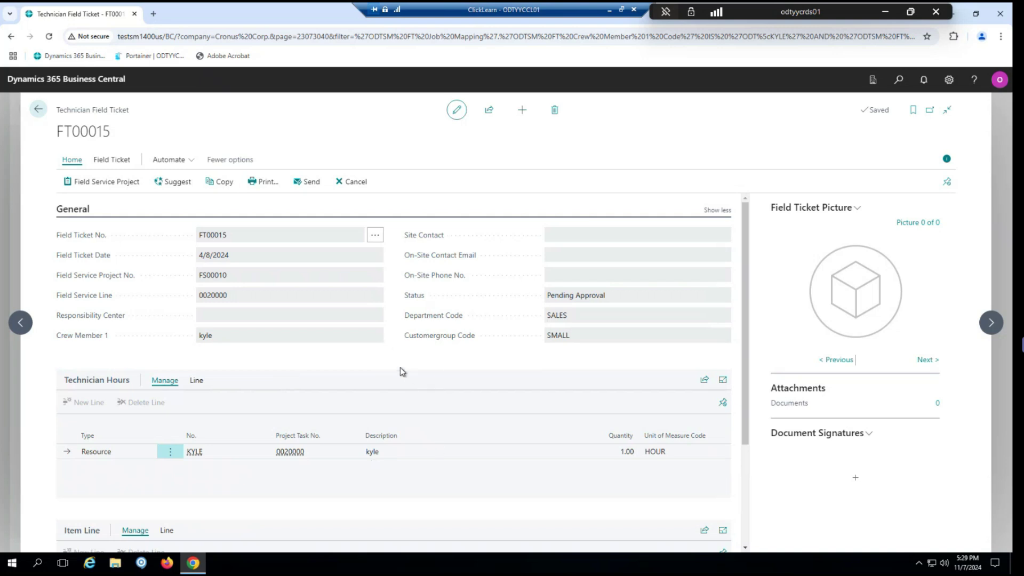
left_click(41, 114)
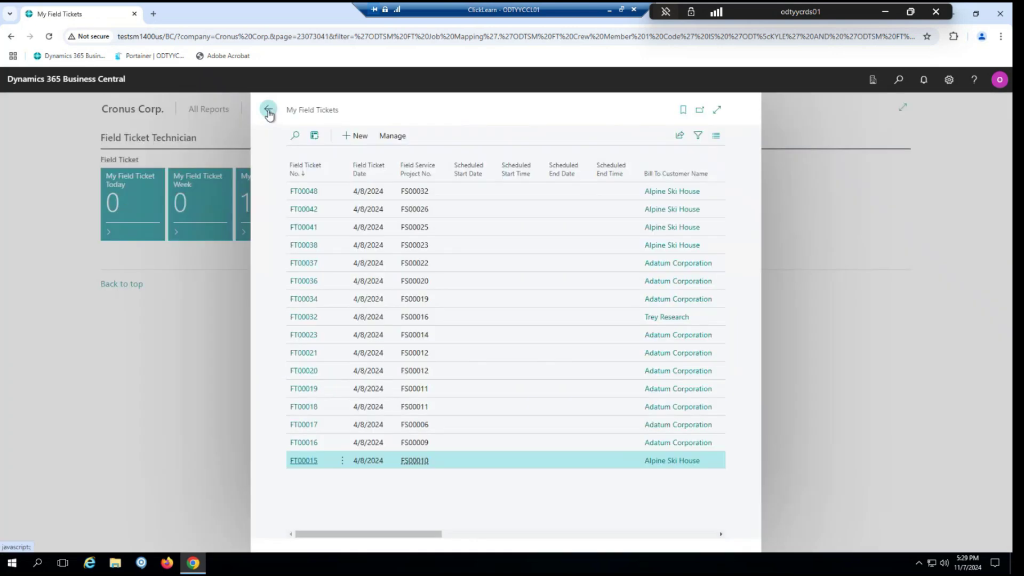
left_click(267, 107)
Change the user's role back to Business Manager in My Settings.
left_click(950, 81)
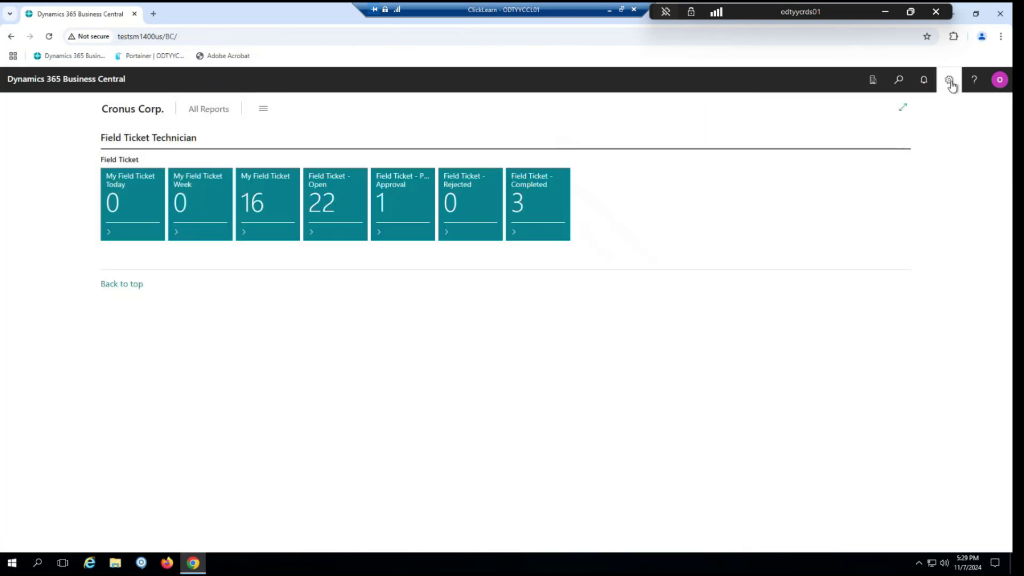
left_click(935, 142)
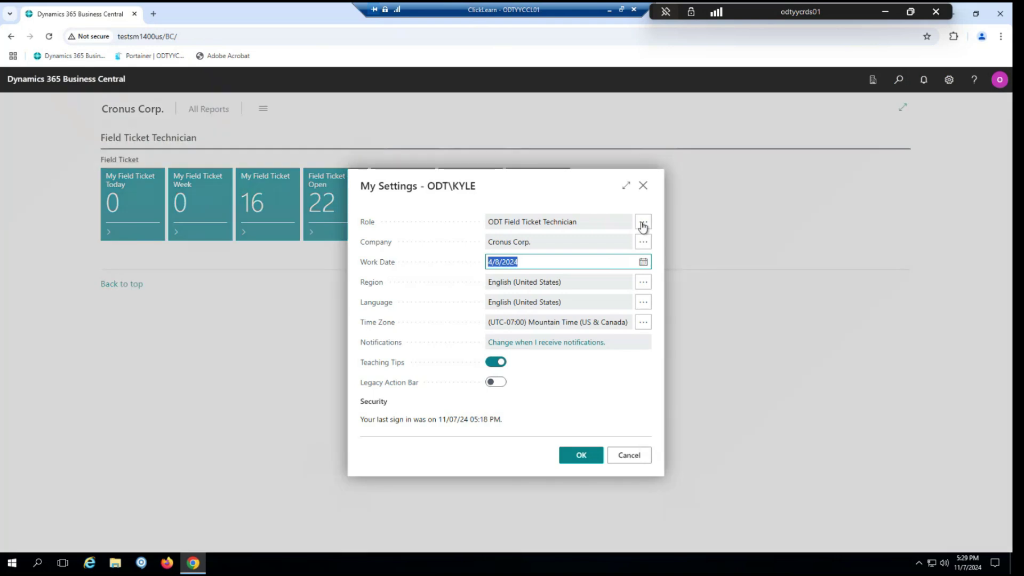
left_click(643, 222)
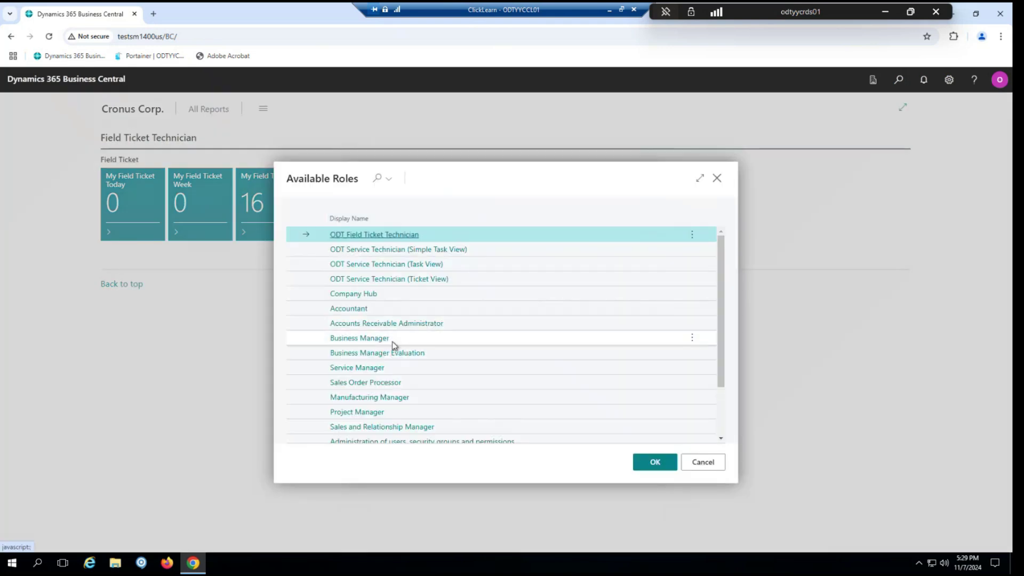
left_click(393, 338)
left_click(574, 456)
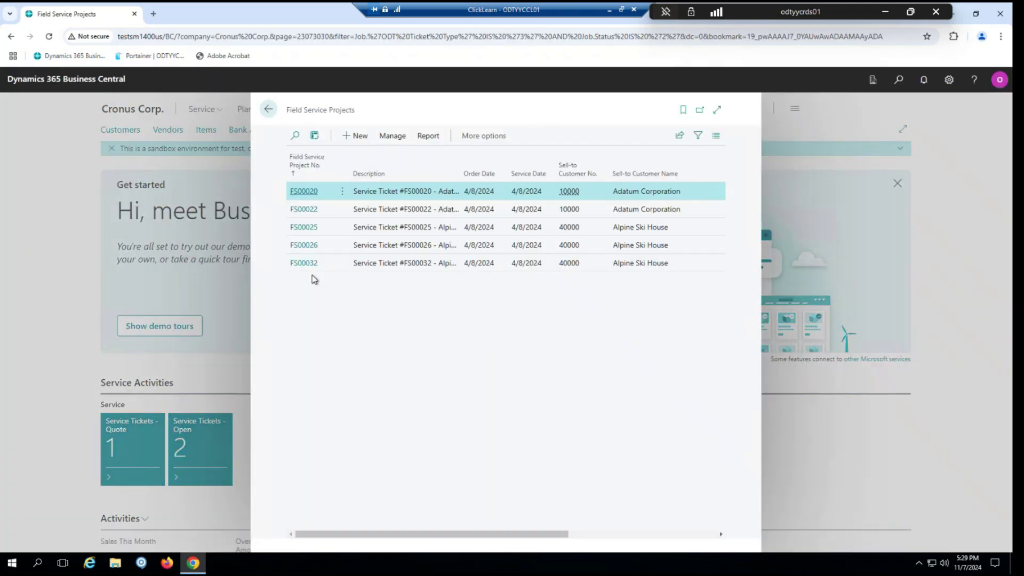
Open project FS00032 for Alpine Ski House and review its lines.
left_click(309, 268)
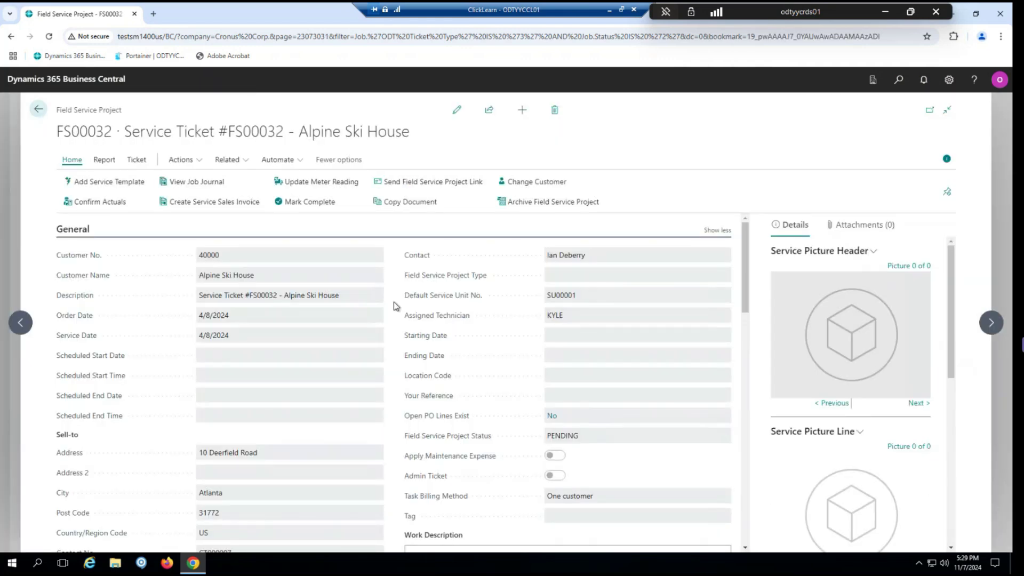
scroll(394, 306, "down", 5)
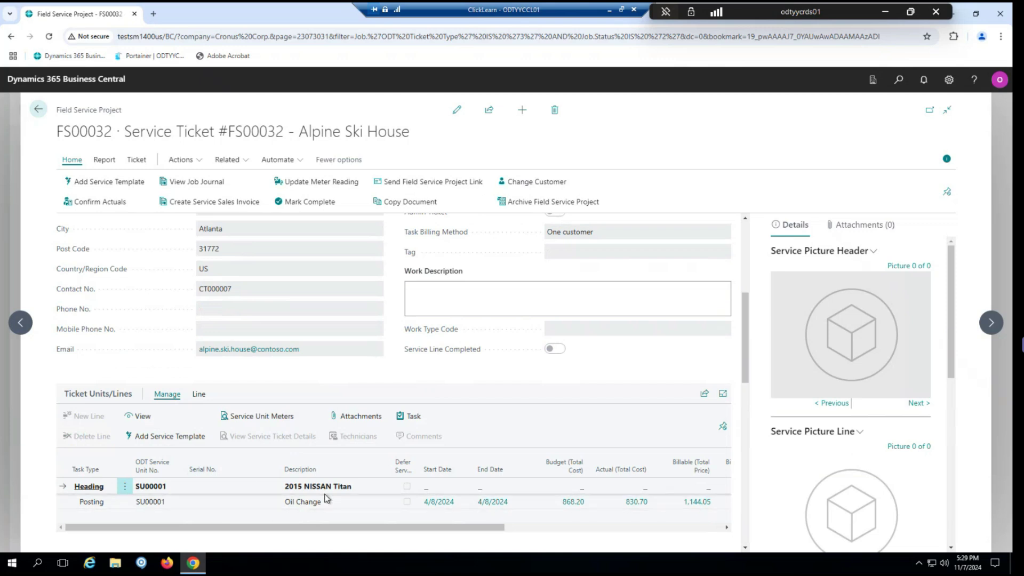
scroll(367, 499, "up", 5)
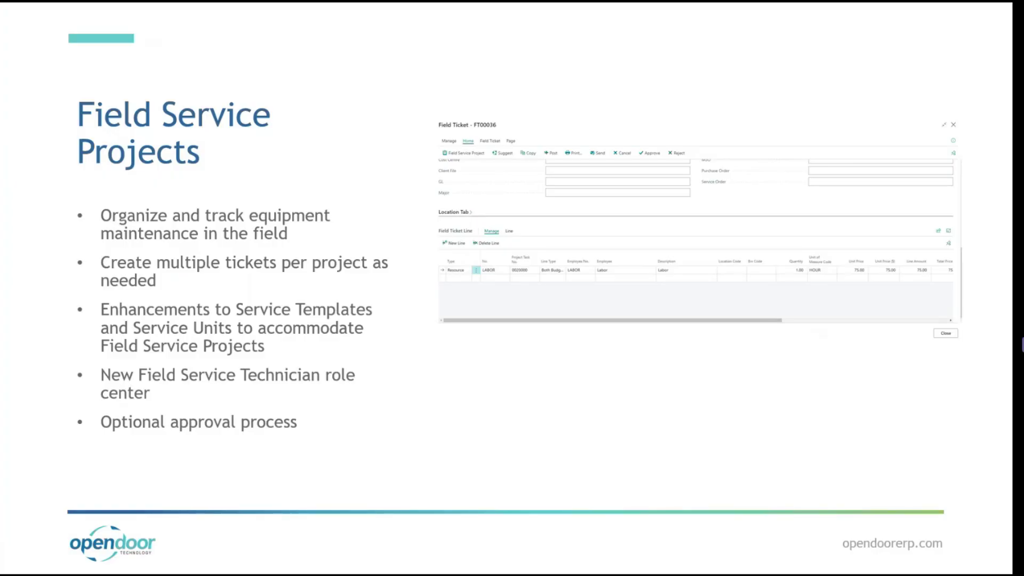
Advance to the Other Exciting New Features slide.
key("Right")
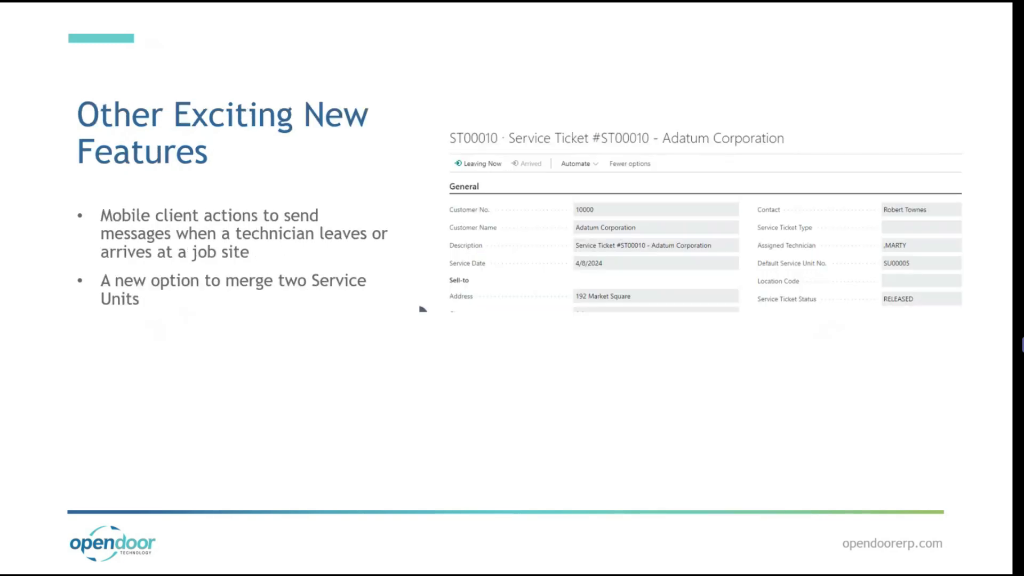